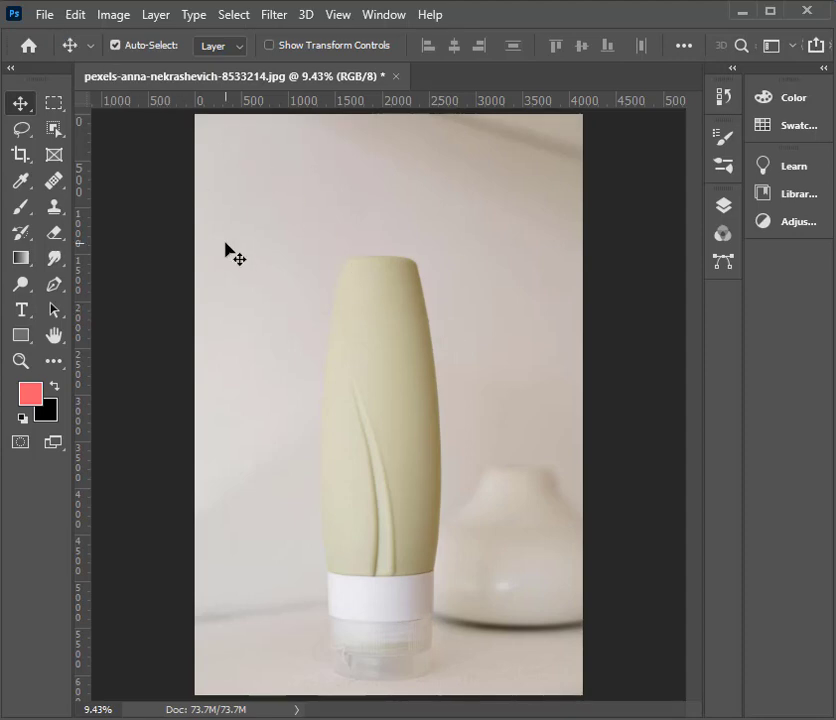
Place the tulip image into the bottle photo as an embedded object
left_click(45, 15)
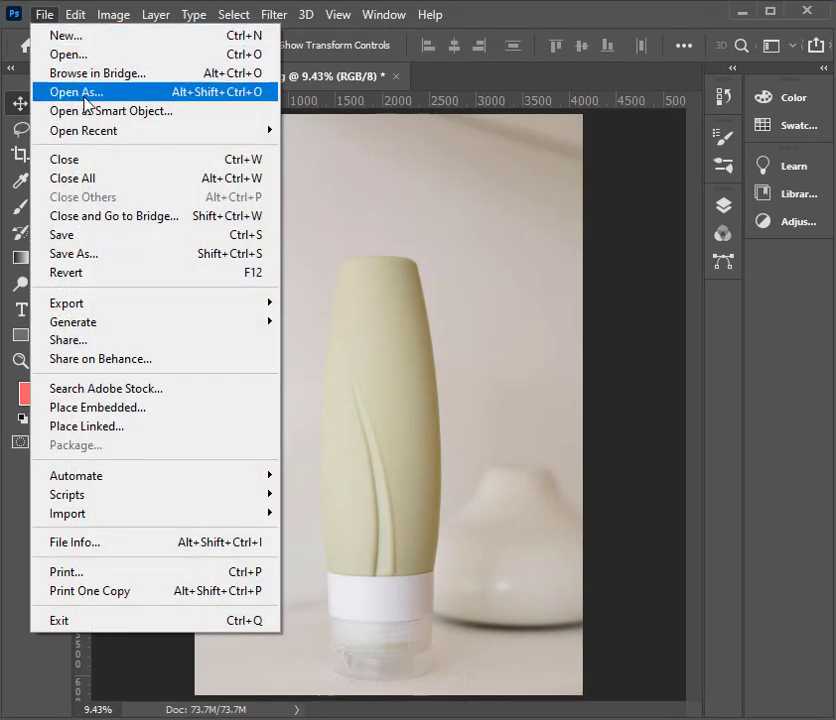
left_click(149, 416)
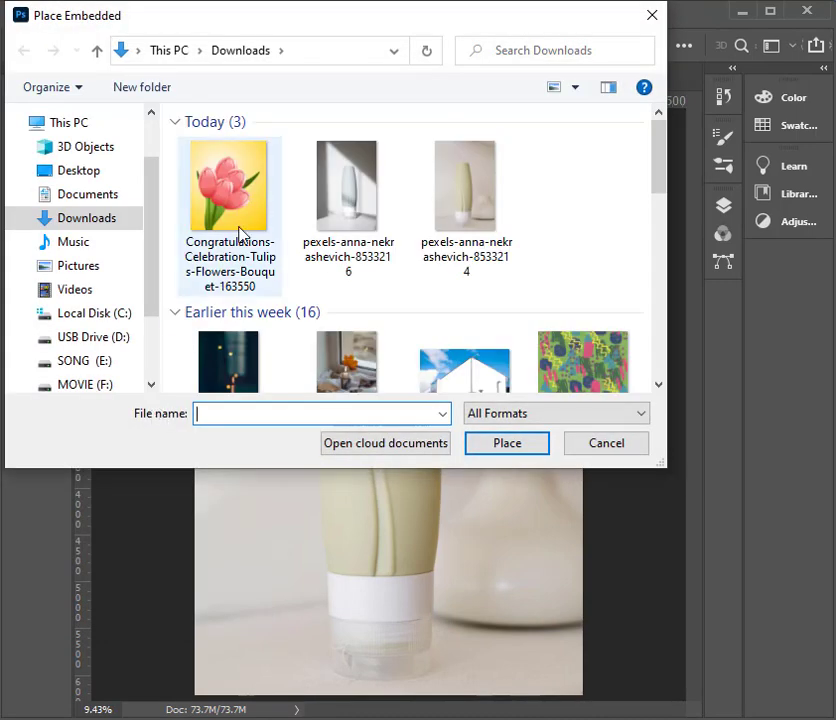
left_click(239, 231)
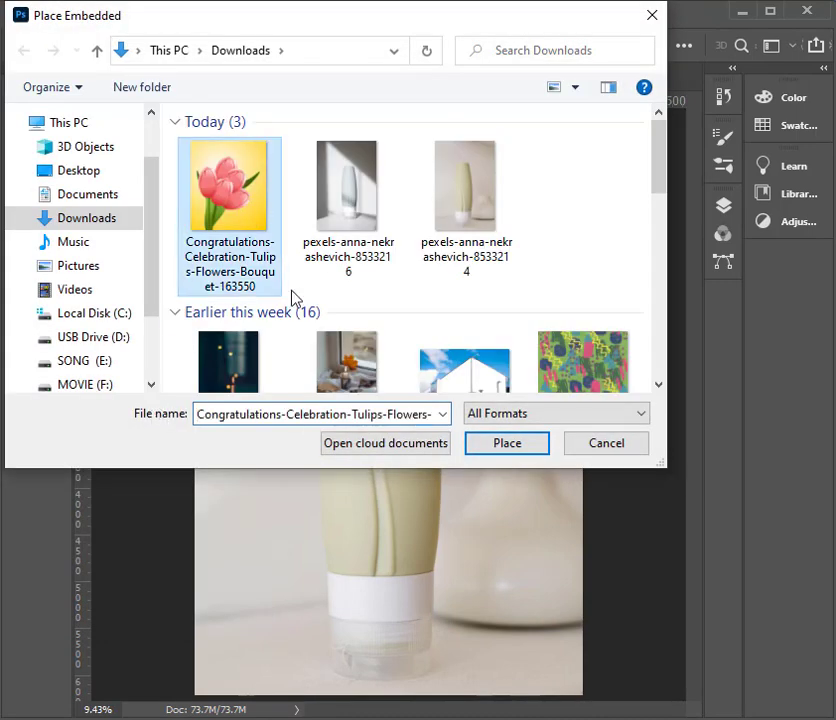
left_click(493, 450)
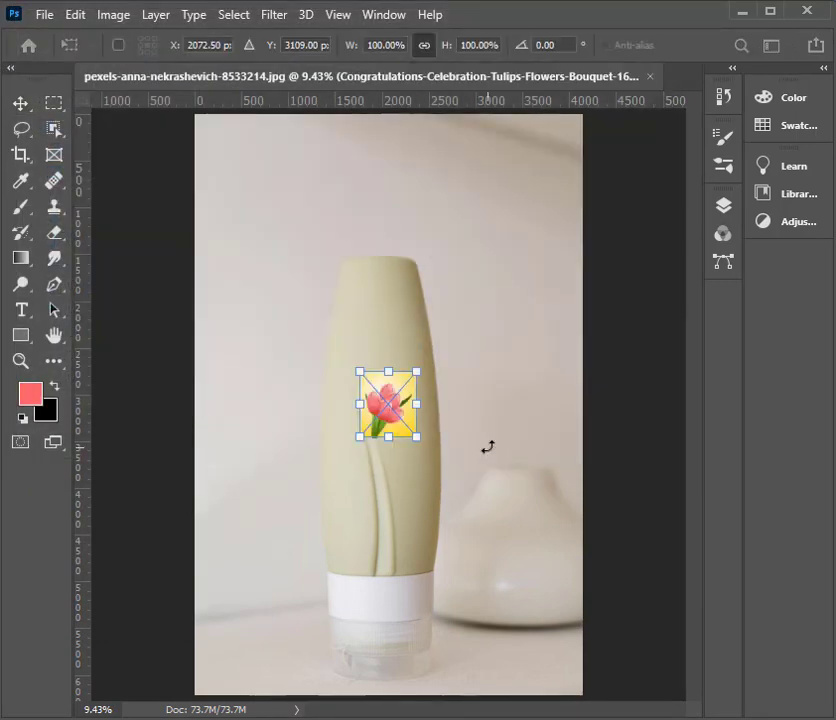
Scale the tulip up to about 431.66% so it covers the bottle's upper part
left_click_drag(417, 372, 555, 205)
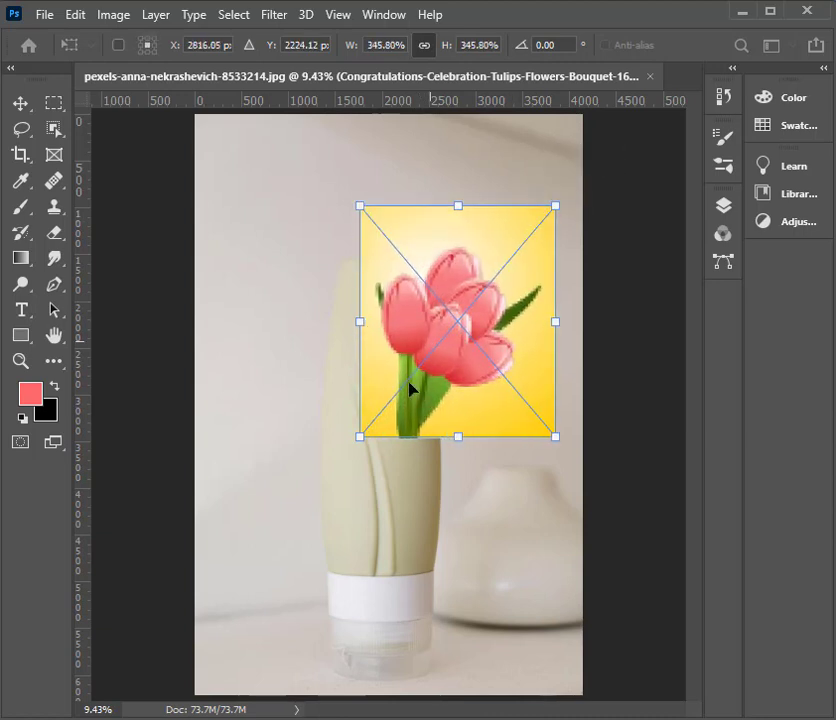
left_click_drag(361, 437, 277, 537)
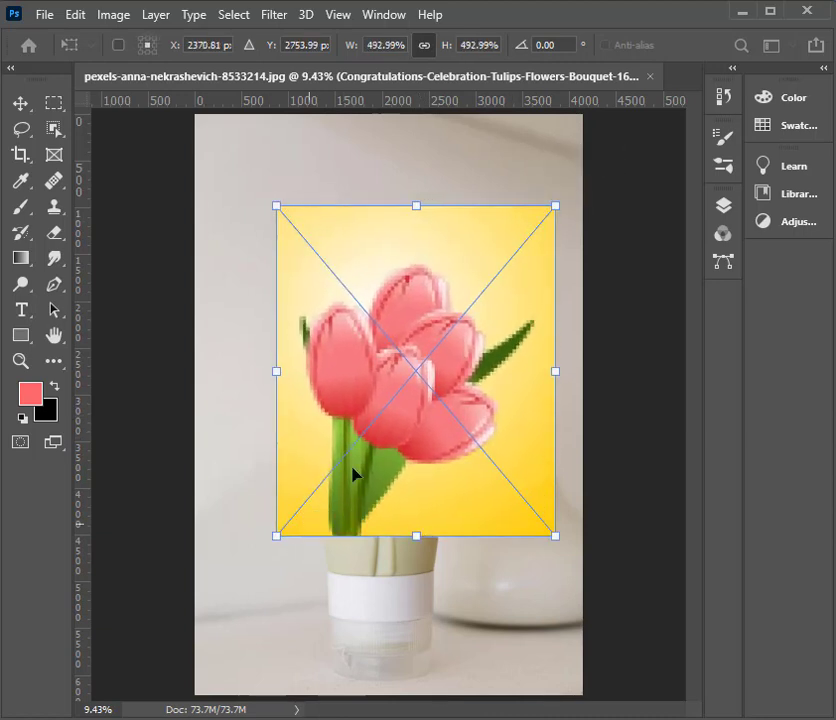
left_click_drag(387, 401, 388, 414)
left_click_drag(552, 388, 506, 388)
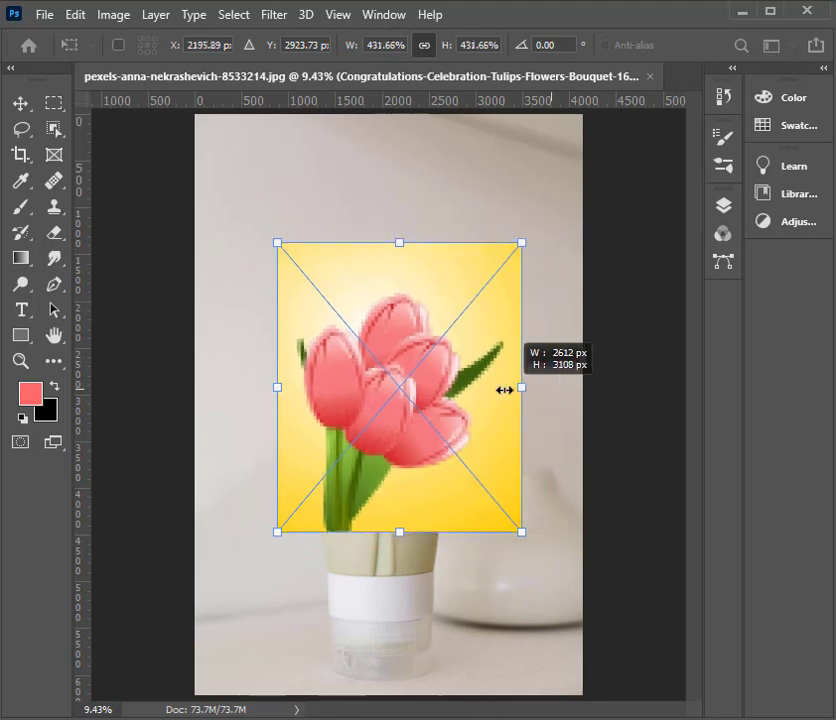
Distort the tulip's four corners onto the bottle, then cancel the placement
right_click(413, 343)
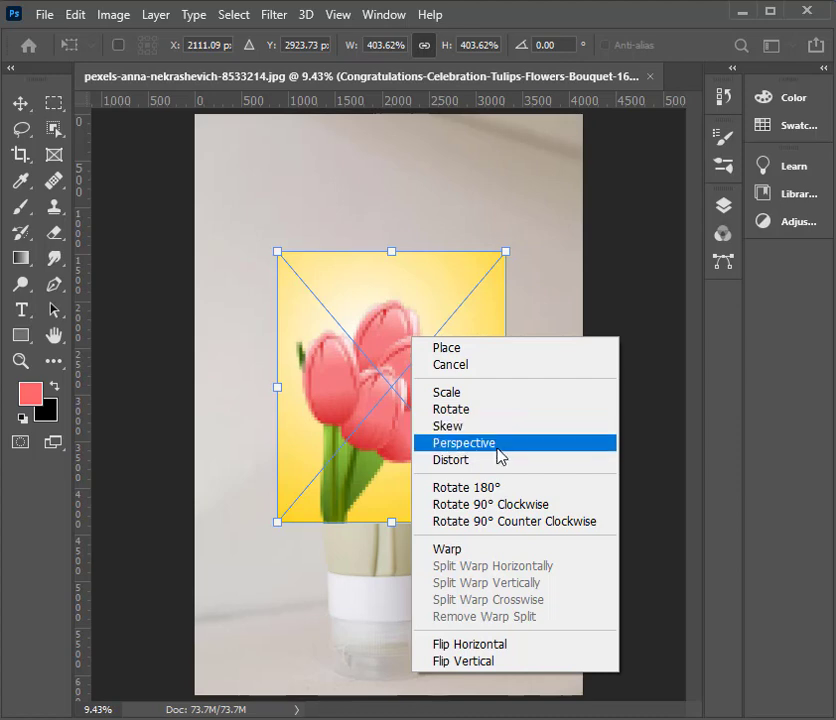
left_click(498, 459)
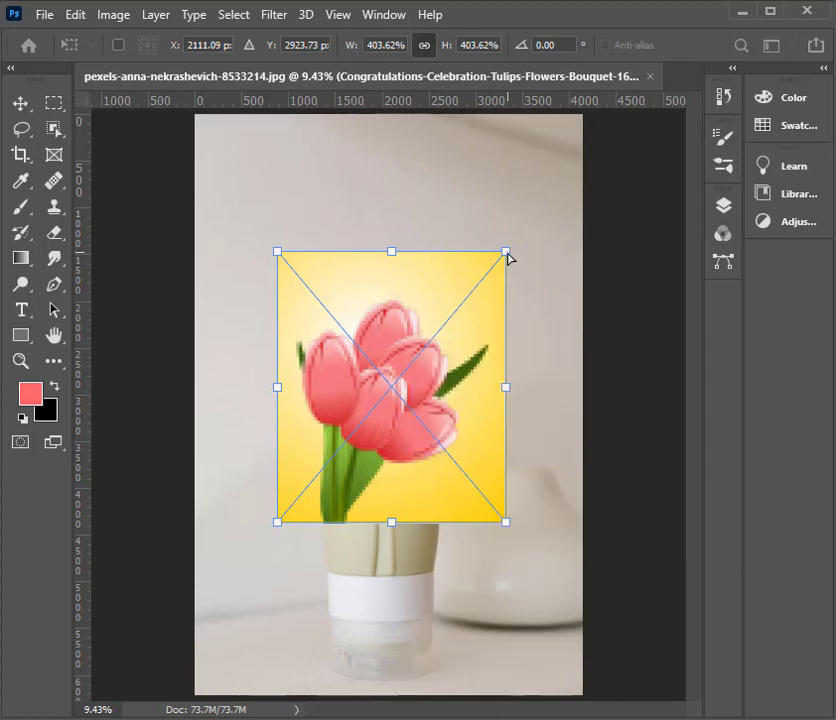
left_click_drag(507, 255, 420, 270)
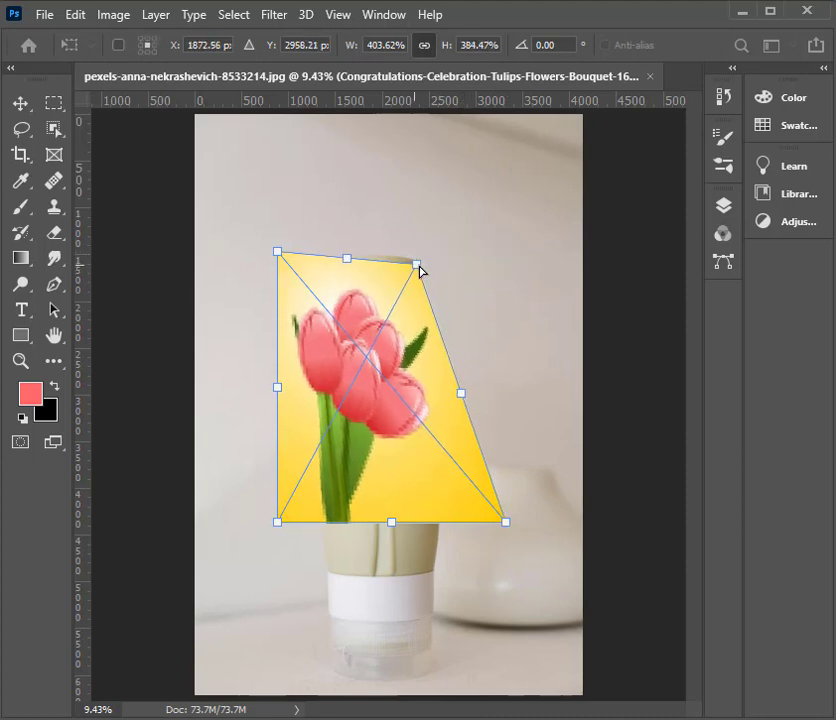
left_click_drag(279, 256, 357, 257)
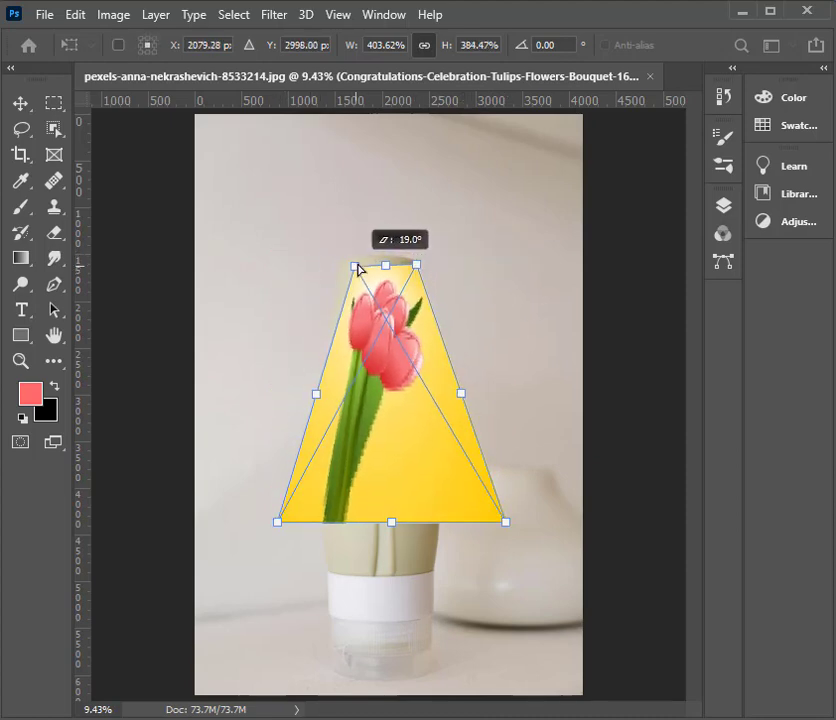
left_click_drag(277, 522, 328, 569)
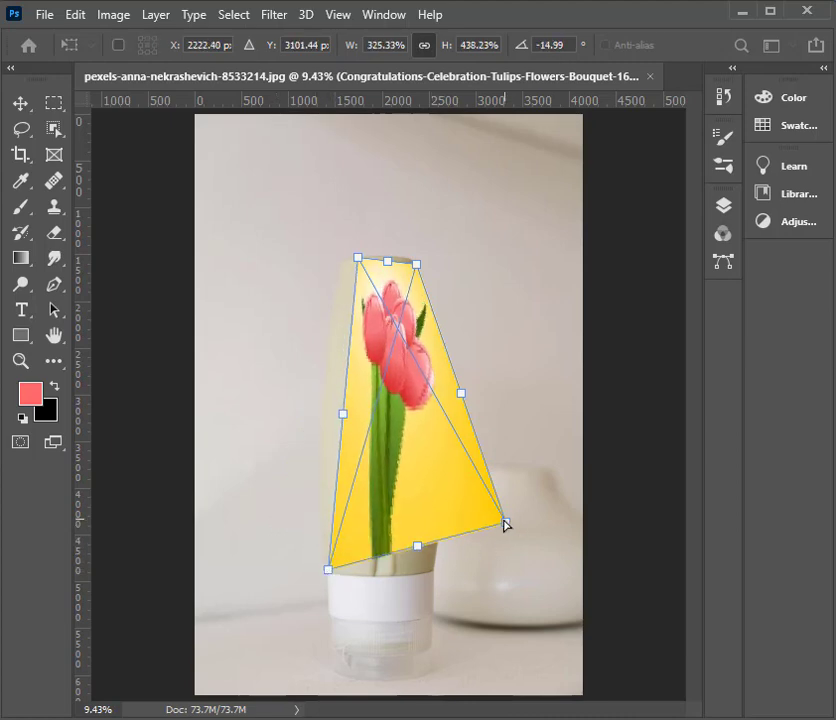
left_click_drag(505, 521, 434, 570)
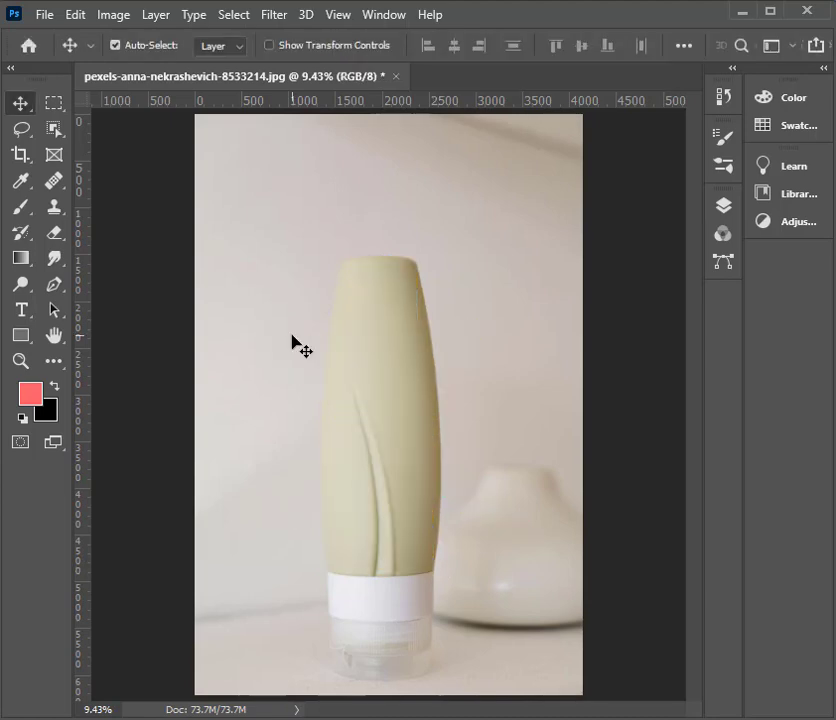
Box the green bottle body with the Object Selection tool, excluding the white cap
left_click(55, 130)
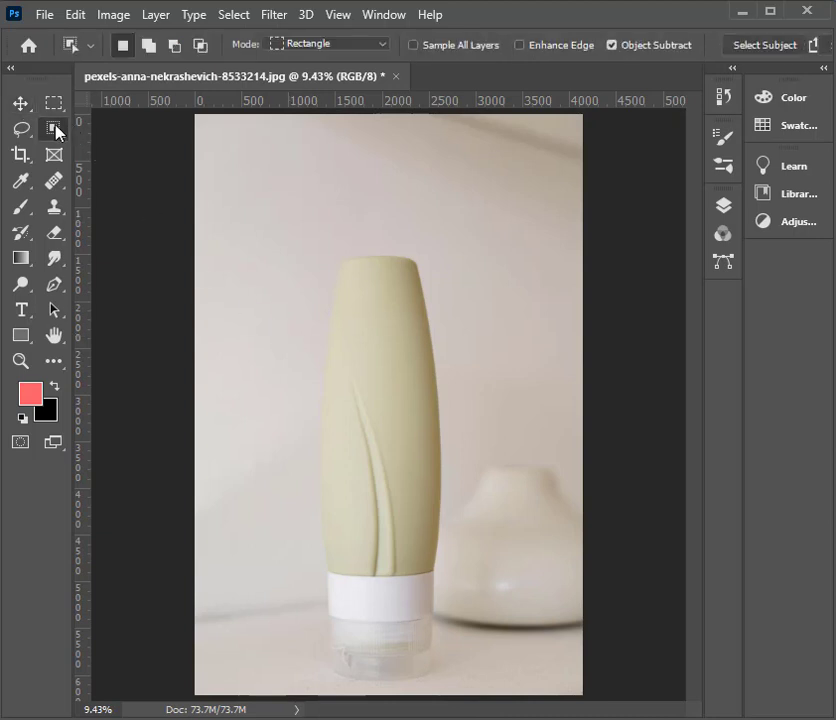
mouse_move(296, 250)
left_mouse_down()
mouse_move(489, 553)
mouse_move(477, 574)
left_mouse_up()
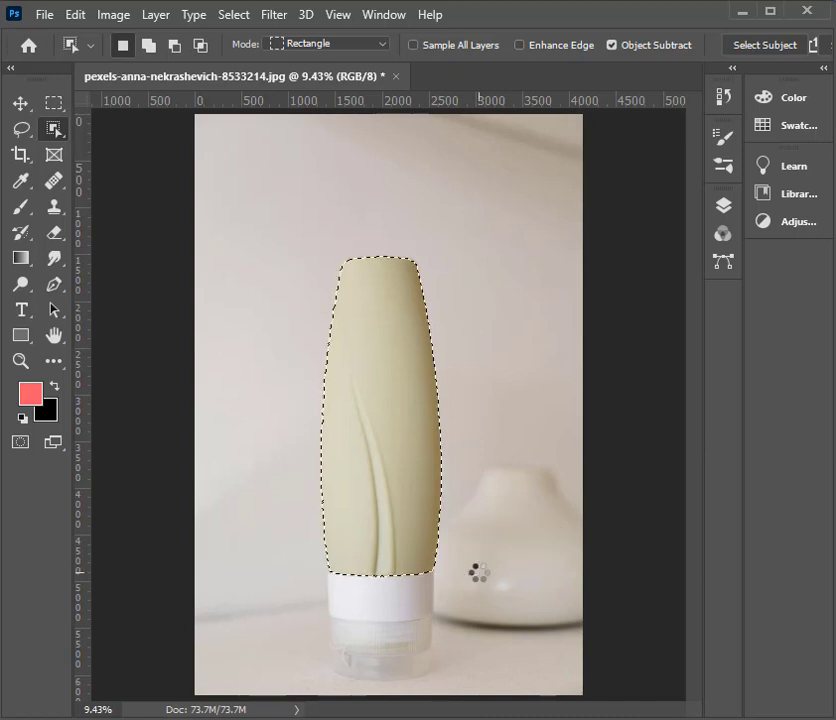
Fill the bottle selection with coral red on a new Layer 1
left_click(724, 208)
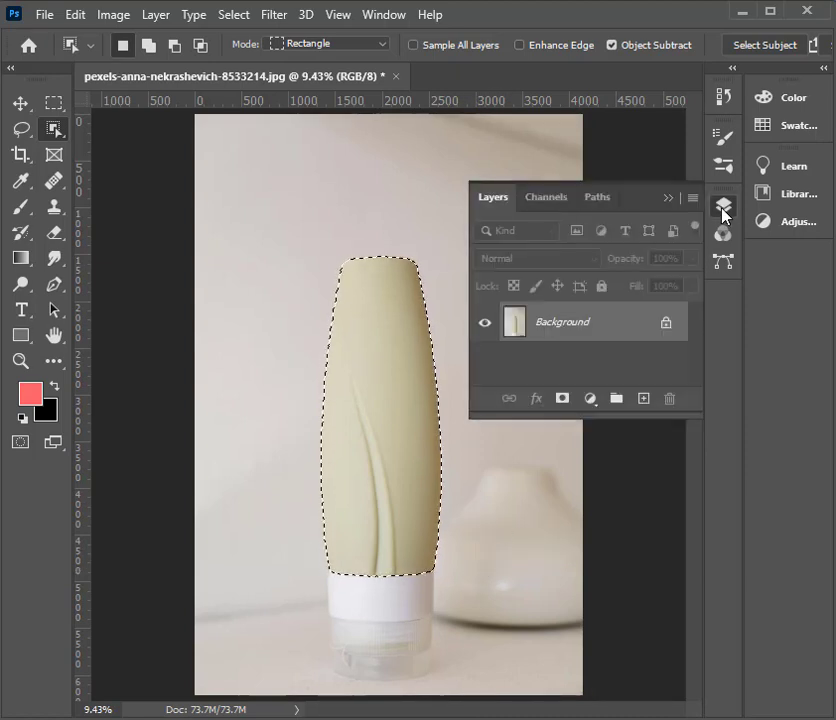
left_click(643, 399)
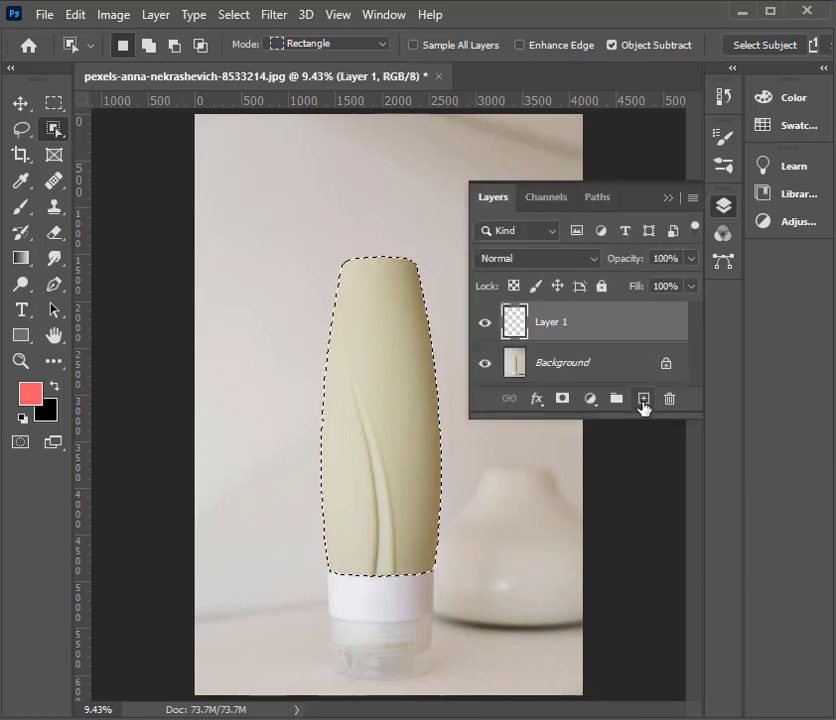
key("alt+Delete")
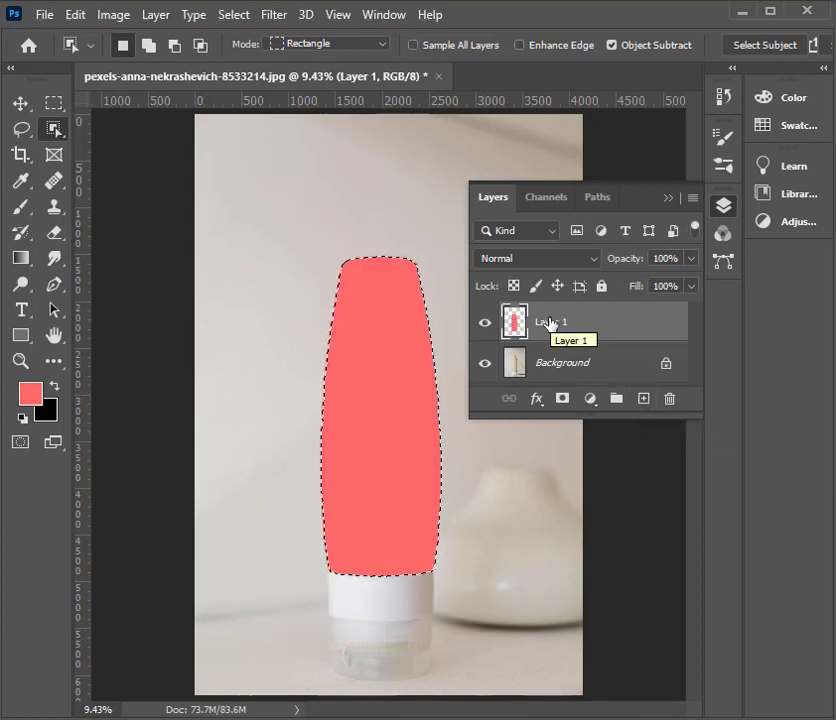
Convert Layer 1 to a smart object for smart filters and deselect
left_click(276, 15)
left_click(331, 70)
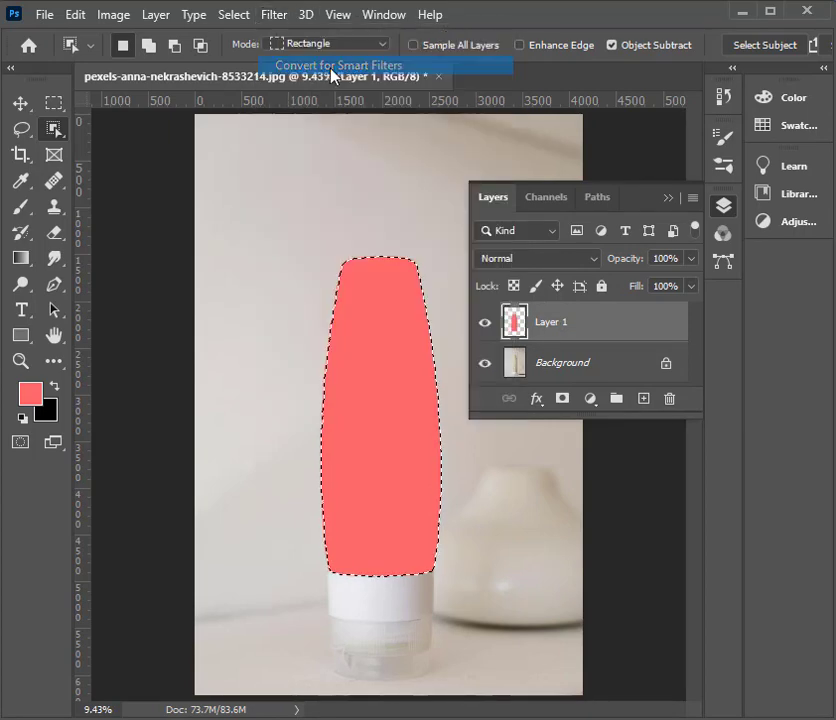
left_click(396, 289)
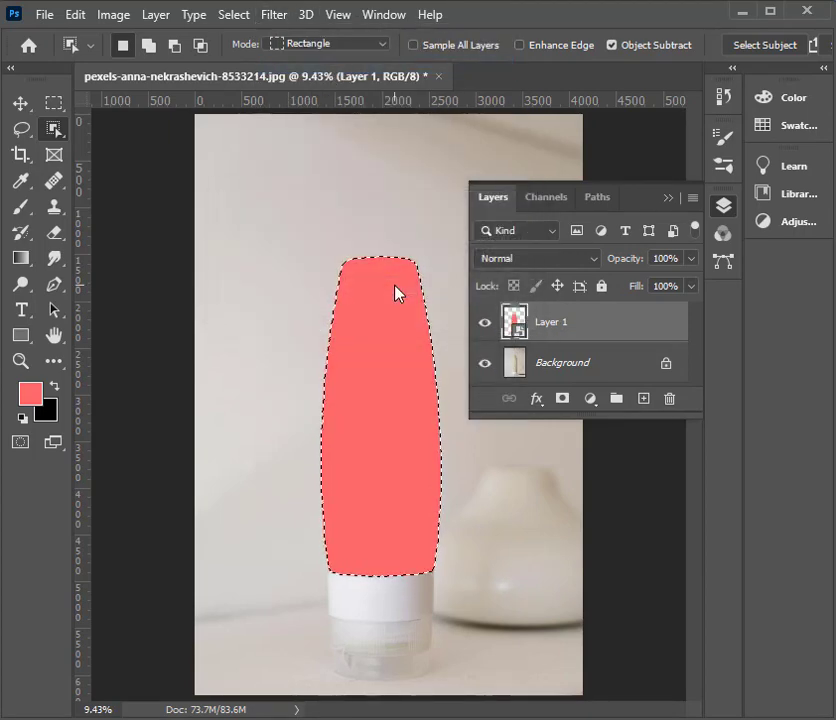
left_click(238, 16)
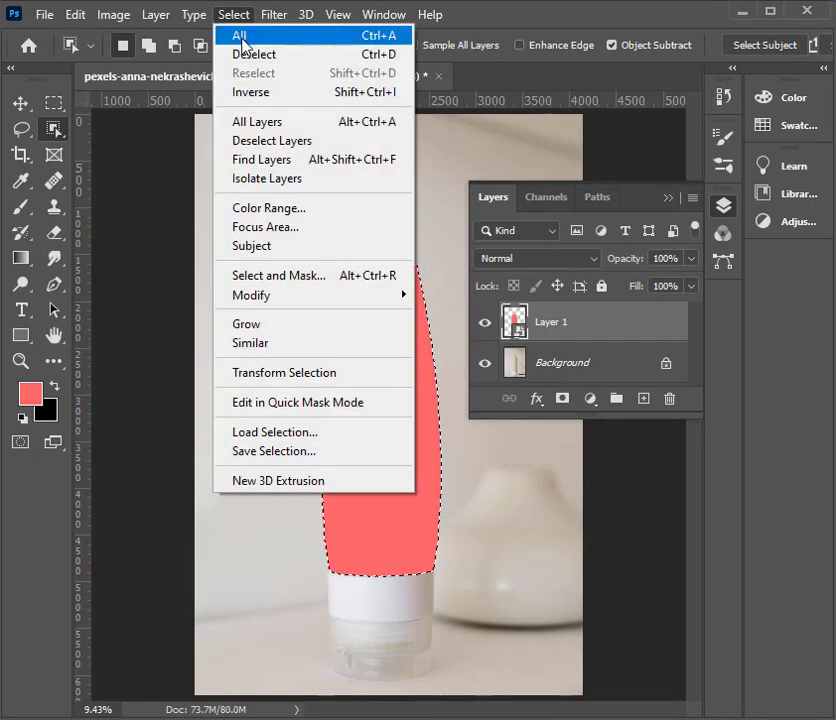
left_click(246, 54)
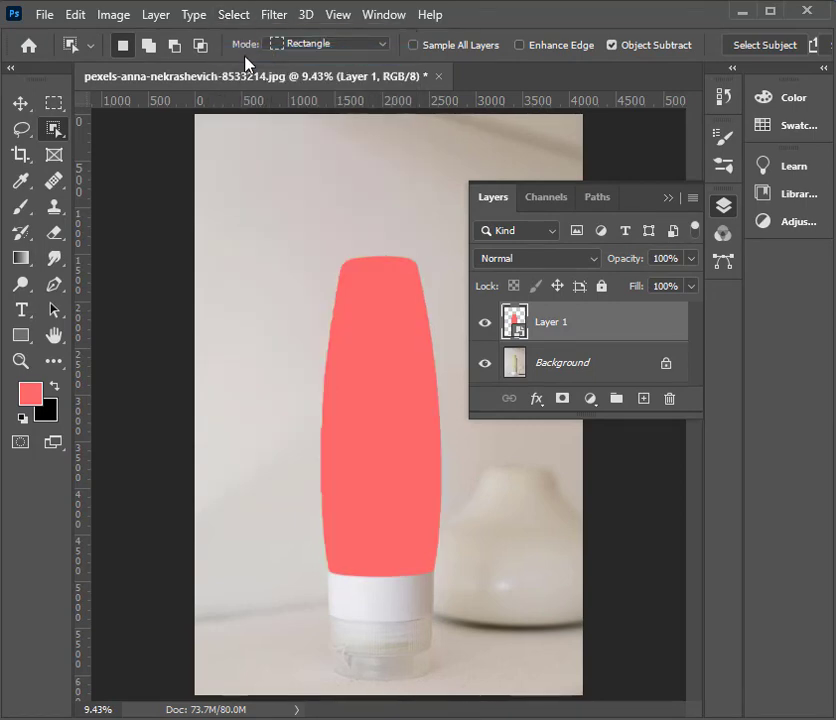
Inside the Layer 12.psb smart object, place the tulip image as an embedded layer
double_click(513, 321)
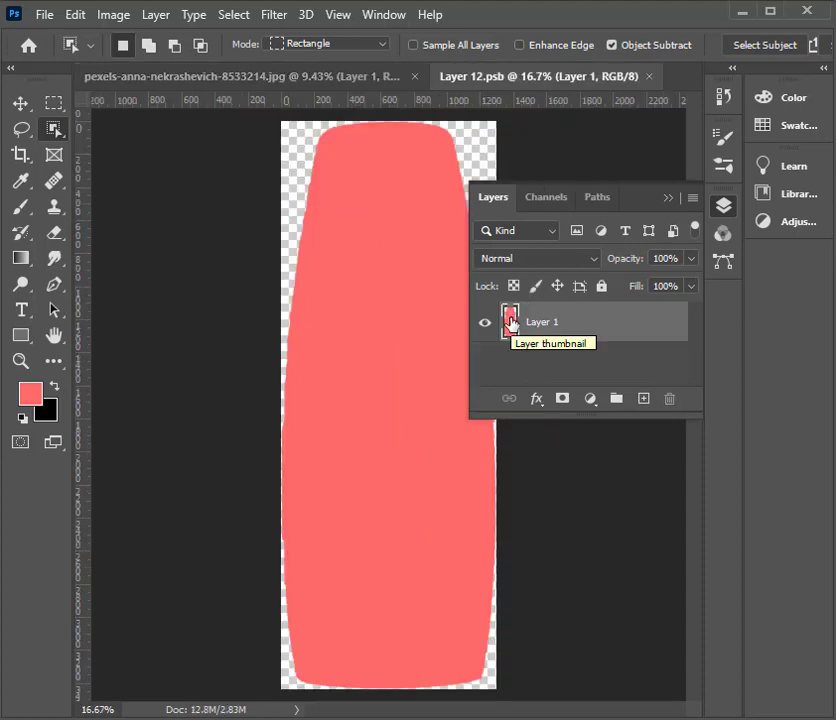
left_click(664, 199)
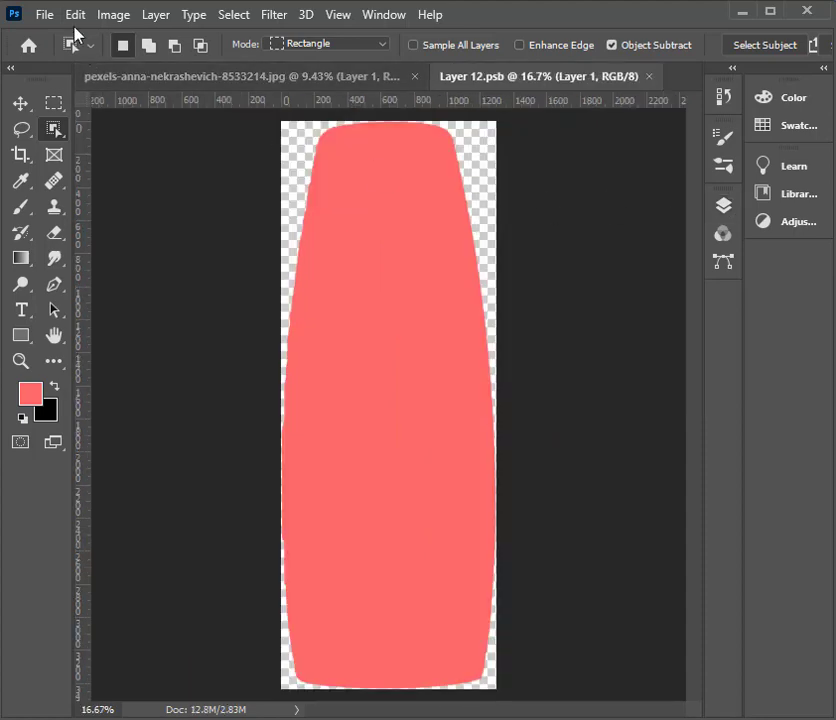
left_click(46, 12)
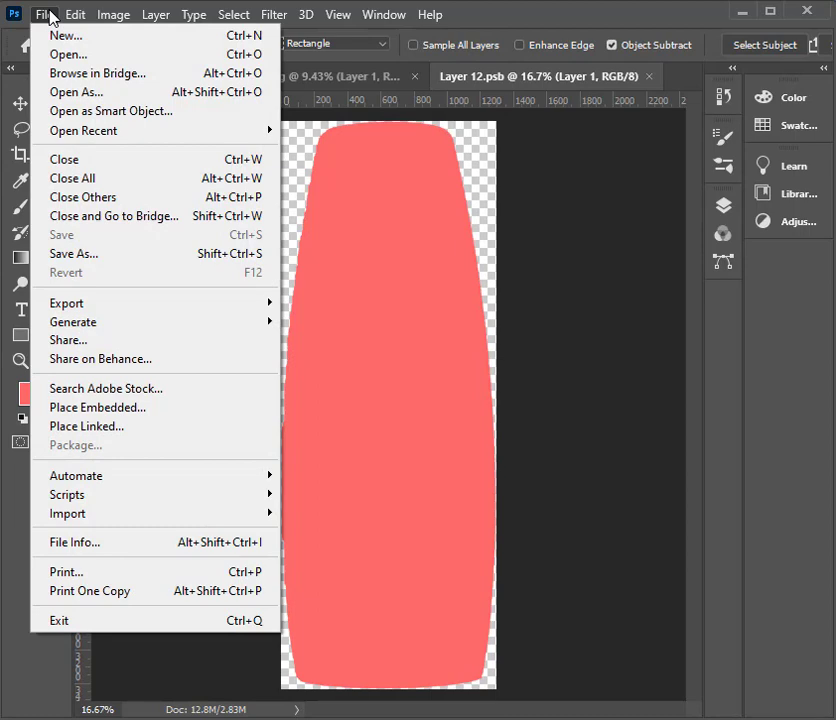
left_click(166, 407)
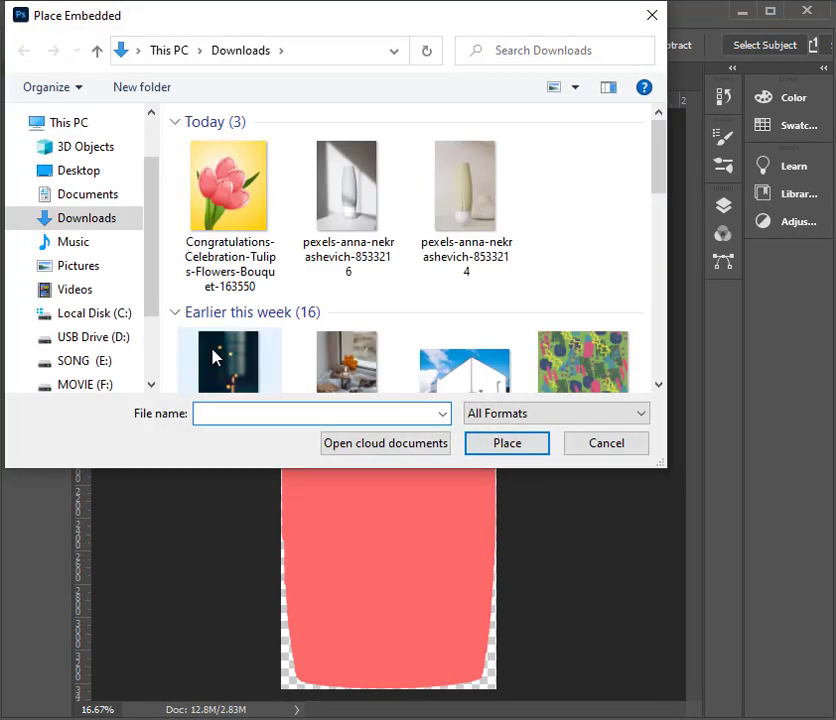
left_click(230, 200)
left_click(495, 446)
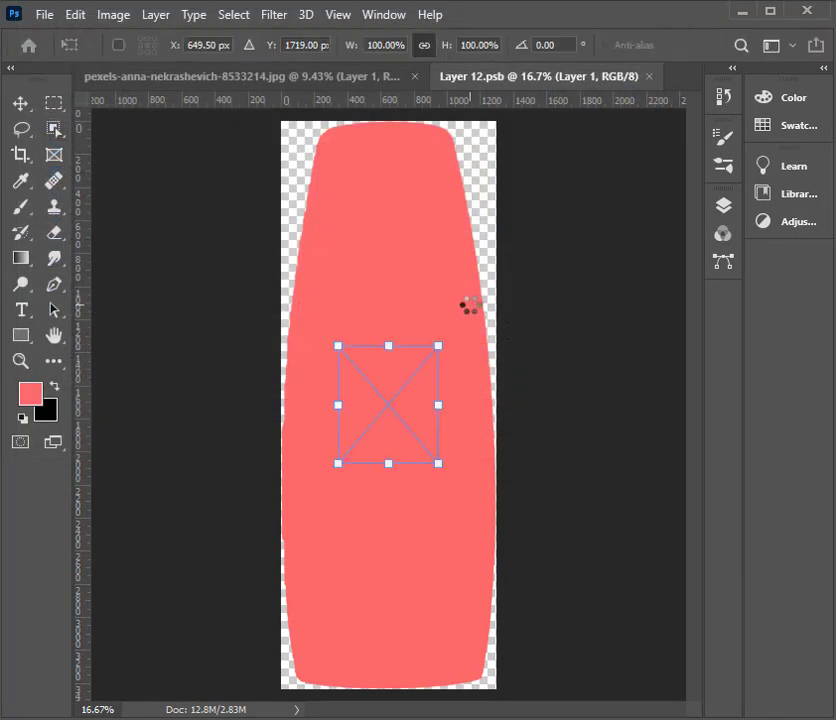
Scale the tulip to 477.50% so it spans the full canvas height
left_click_drag(438, 348, 617, 133)
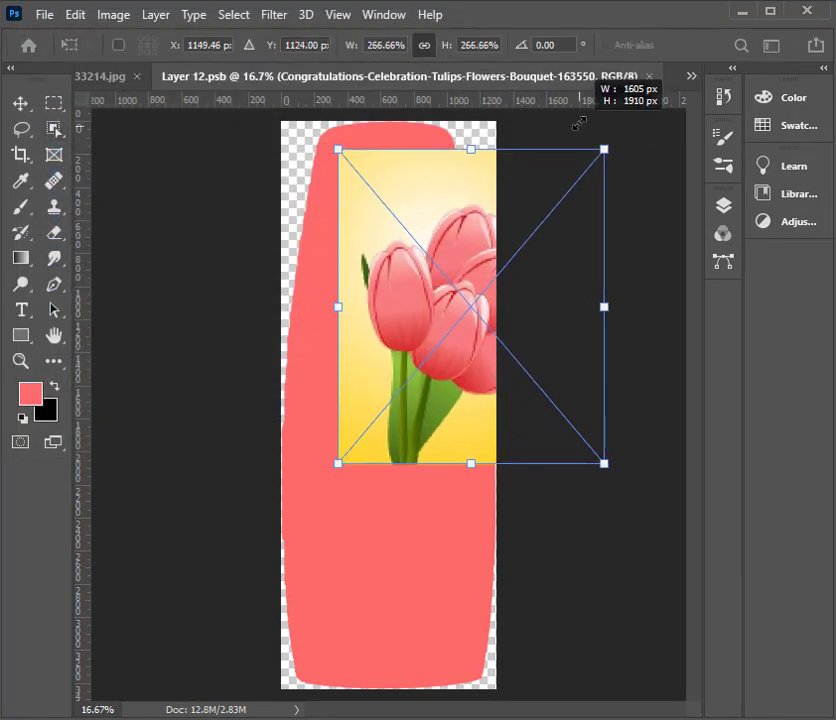
left_click_drag(479, 463, 479, 687)
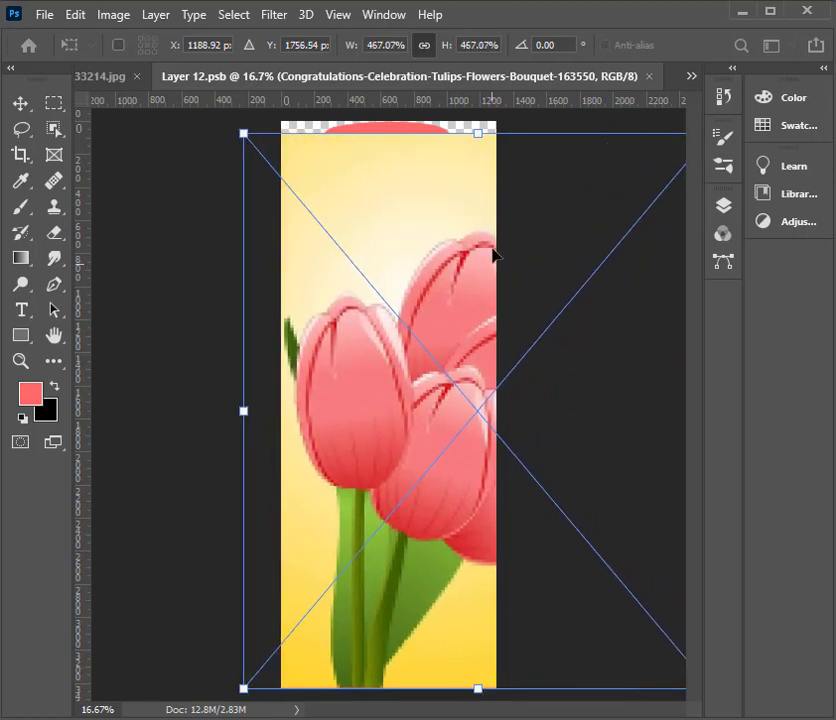
left_click_drag(478, 133, 478, 119)
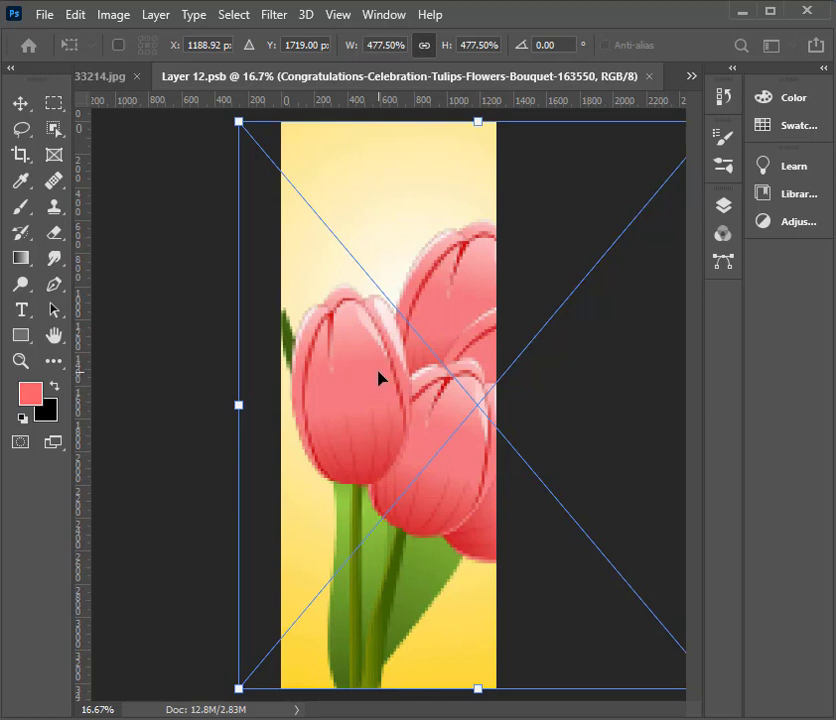
key("Return")
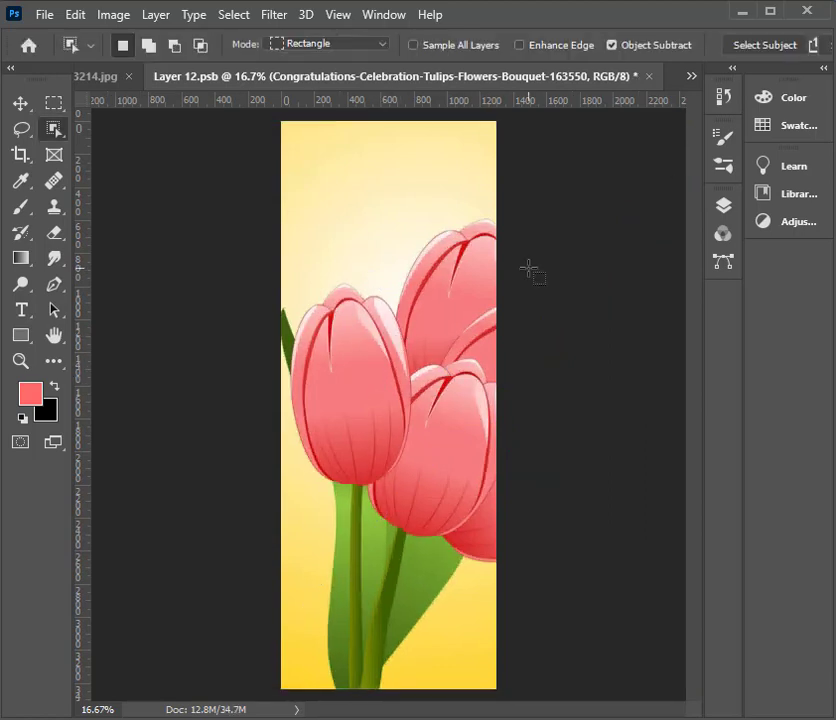
Rasterize the tulip layer
left_click(723, 207)
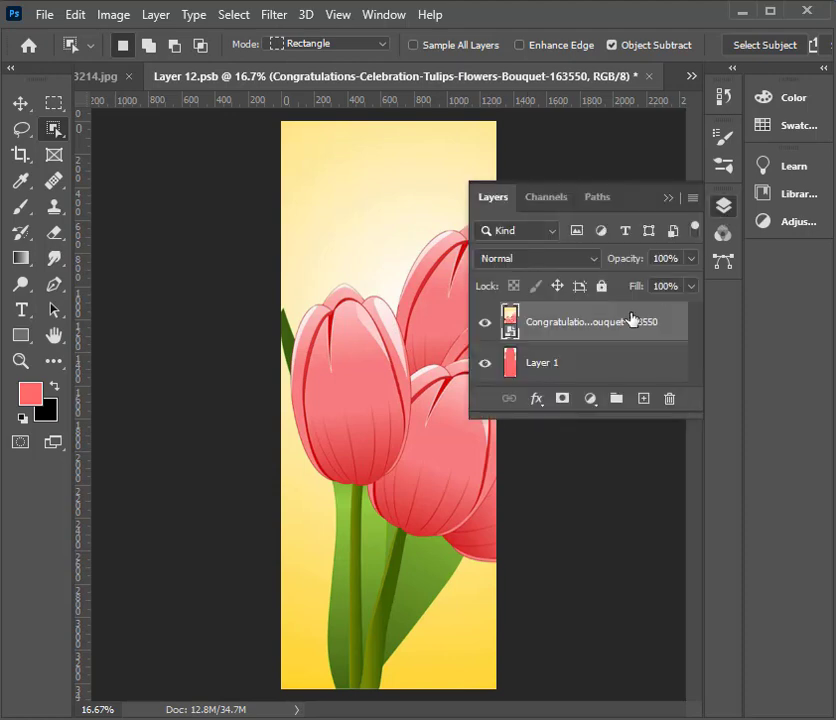
right_click(591, 329)
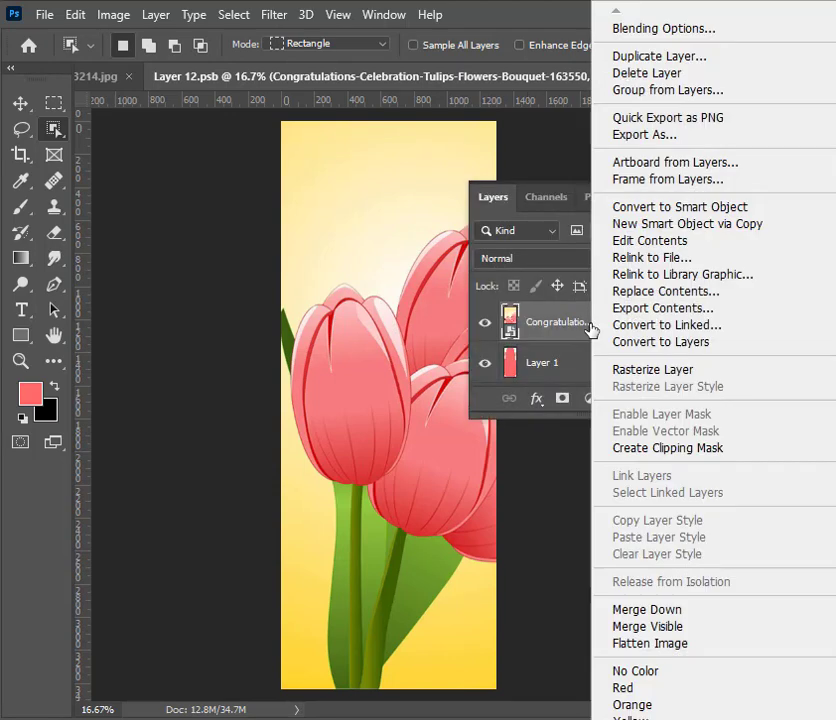
left_click(634, 371)
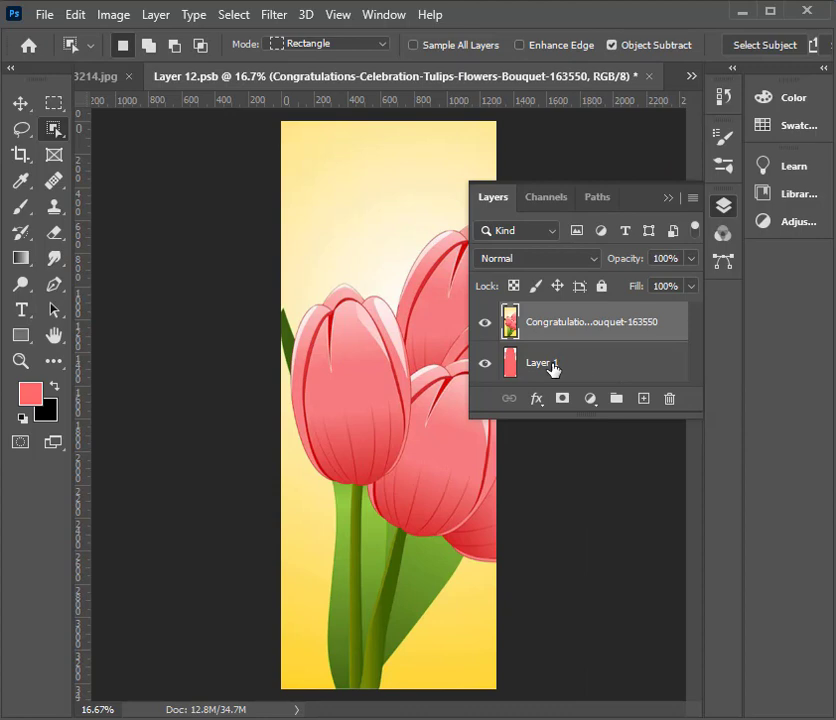
Load Layer 1's bottle shape as a selection, invert it, and clear outside
left_click(510, 372)
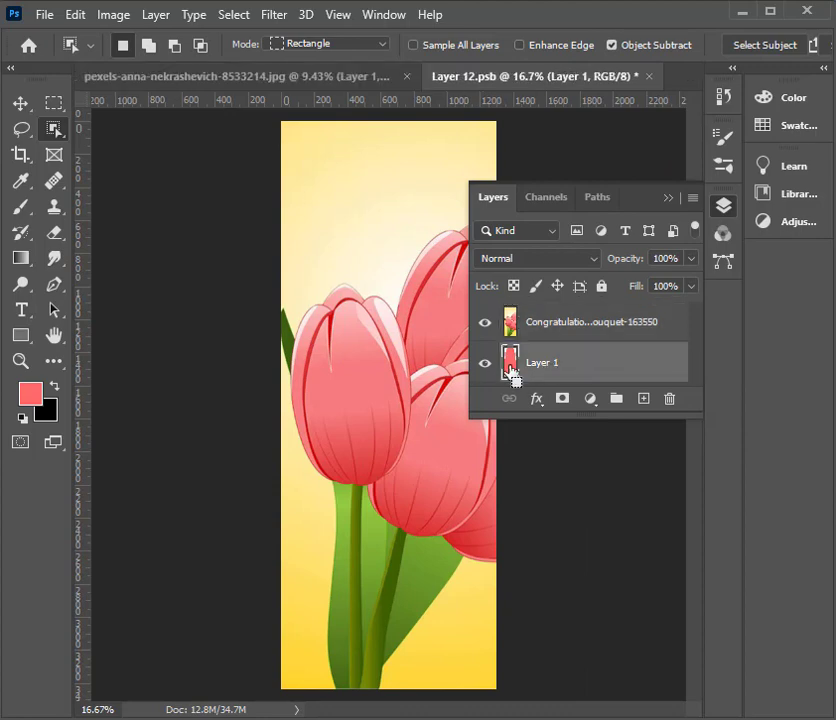
left_click(510, 368, "ctrl")
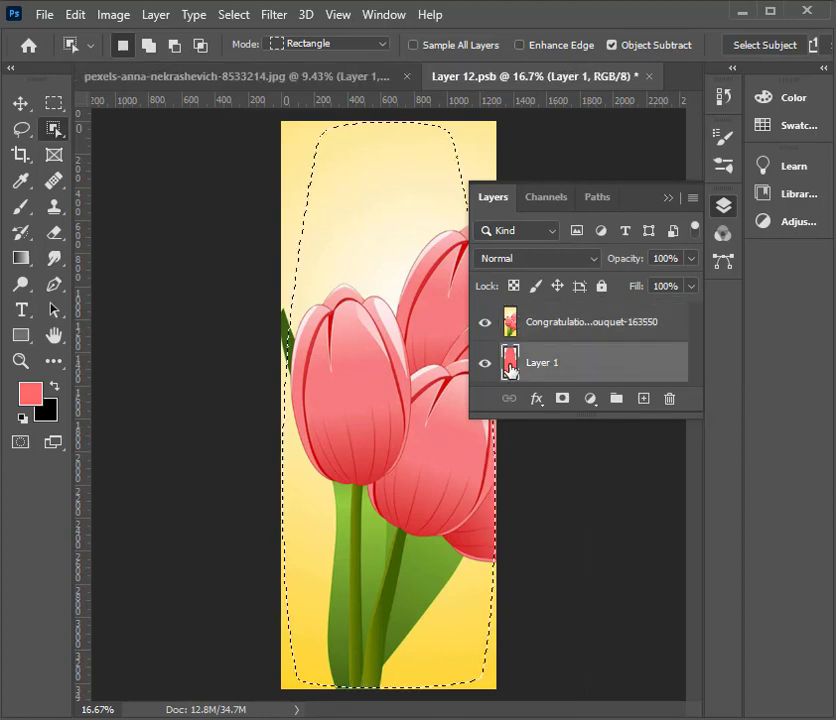
left_click(230, 14)
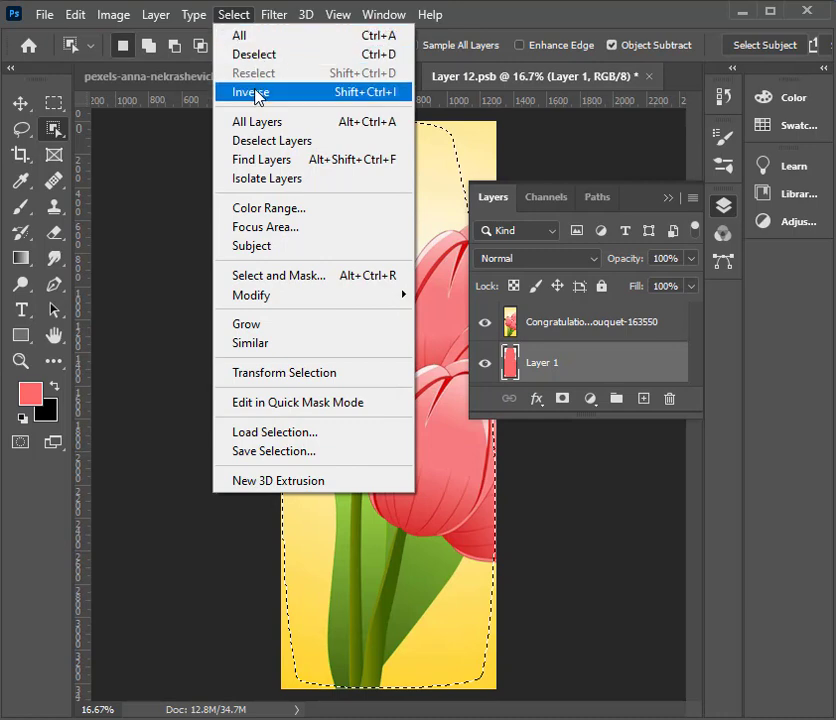
left_click(255, 93)
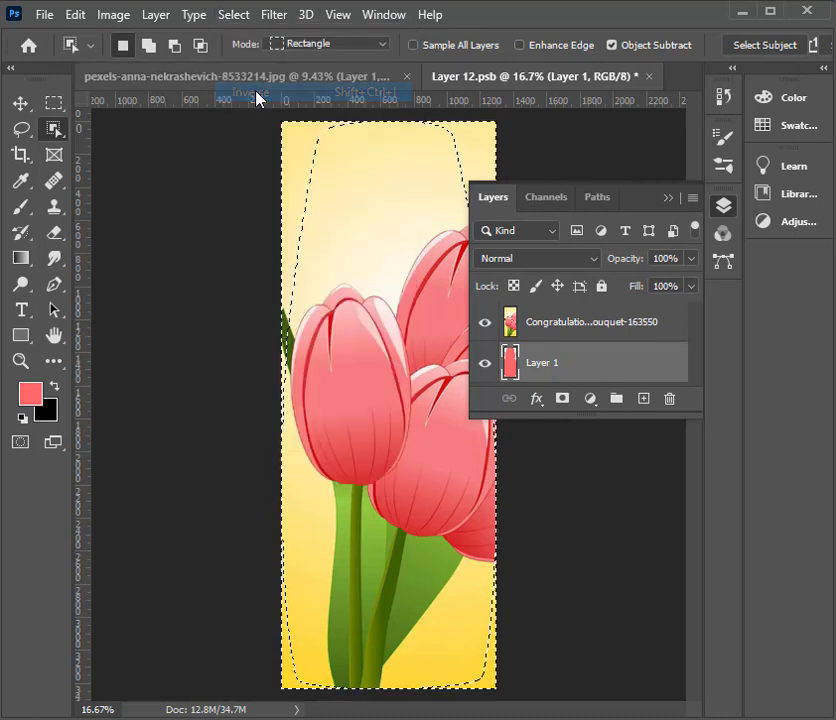
left_click(76, 15)
left_click(182, 221)
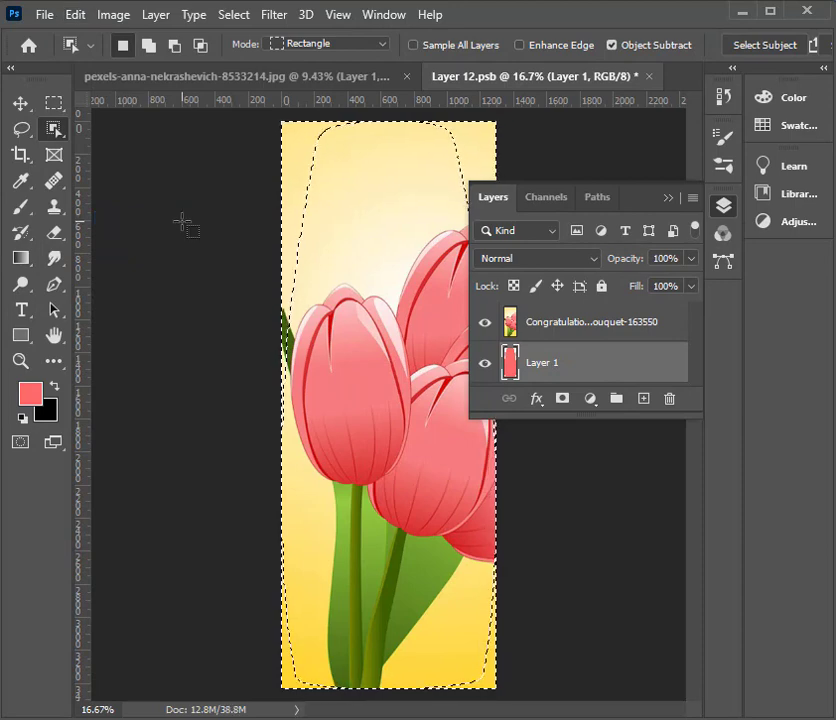
Clear the tulip layer outside the bottle shape
left_click(534, 323)
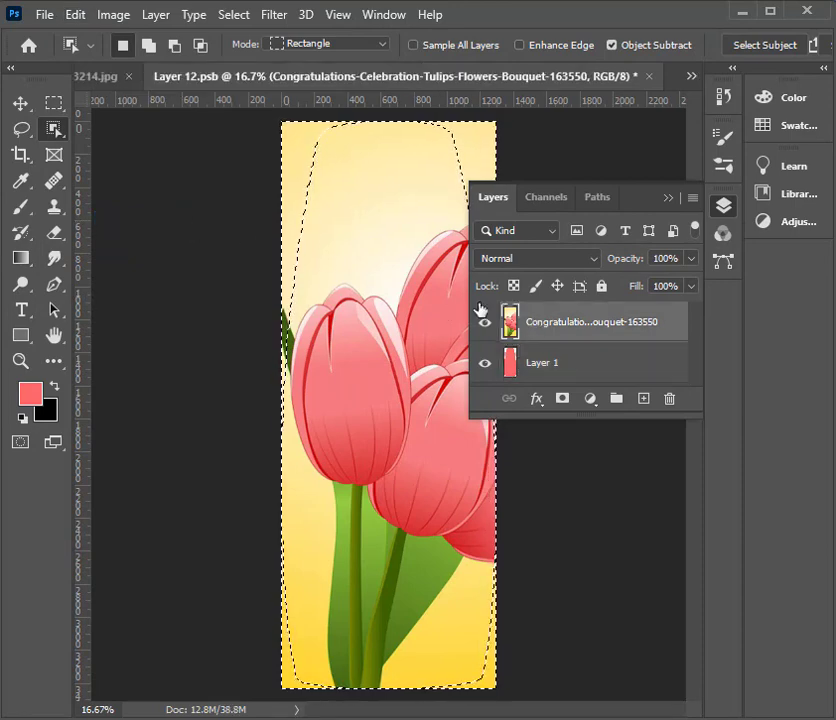
left_click(77, 14)
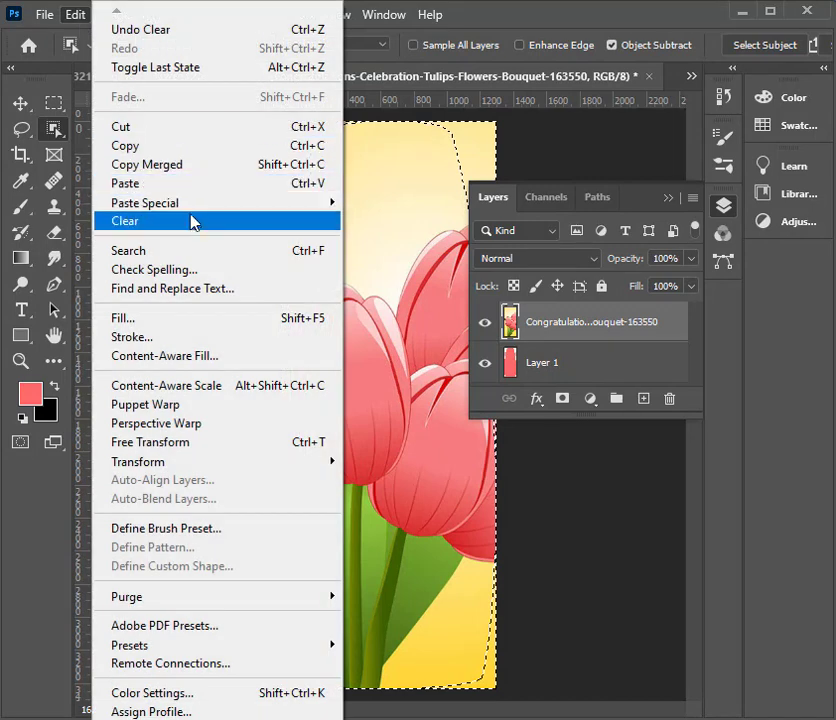
left_click(192, 220)
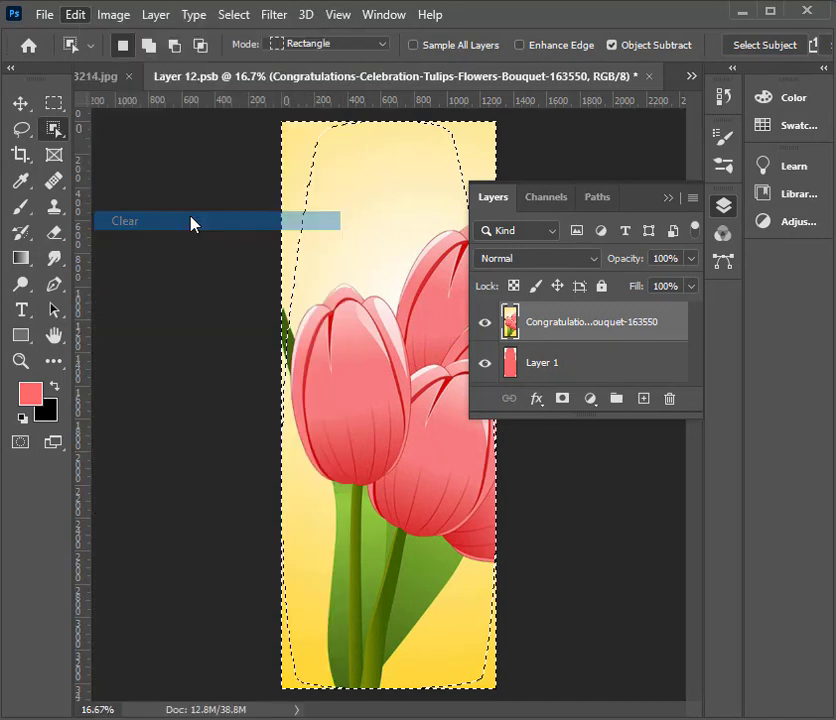
Deselect and save the Layer 12.psb label document
left_click(667, 199)
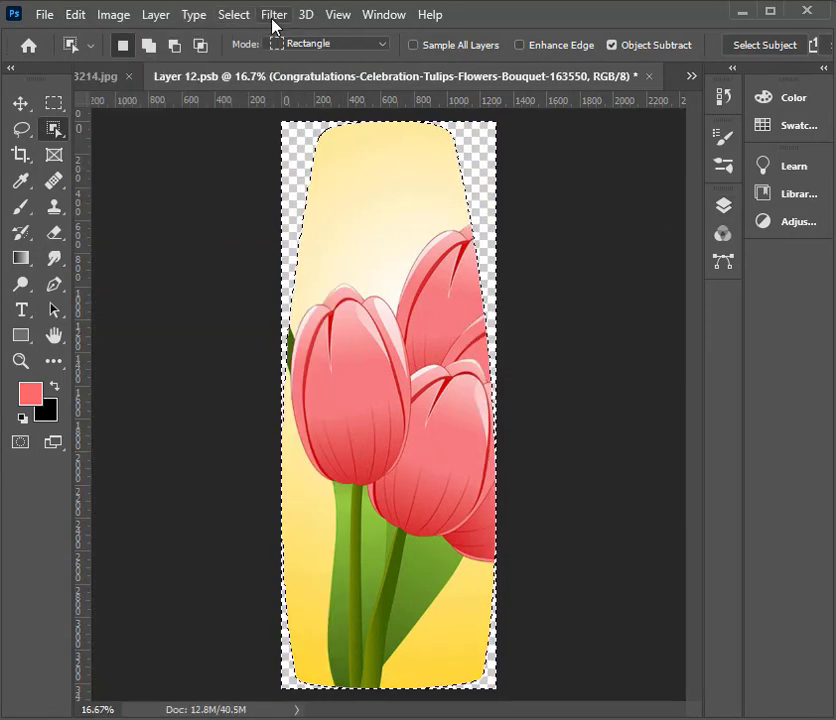
left_click(232, 17)
left_click(252, 54)
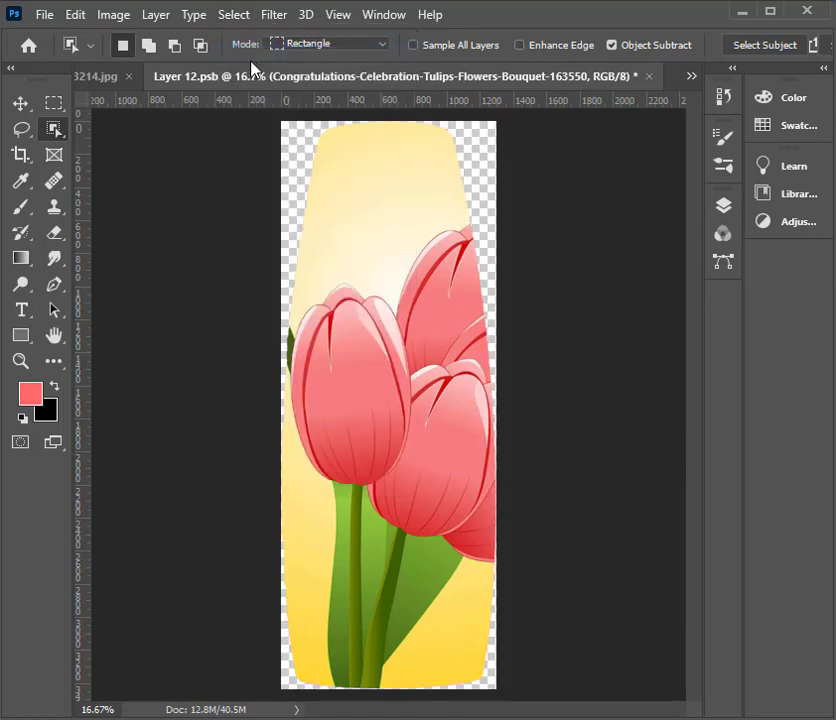
left_click(45, 15)
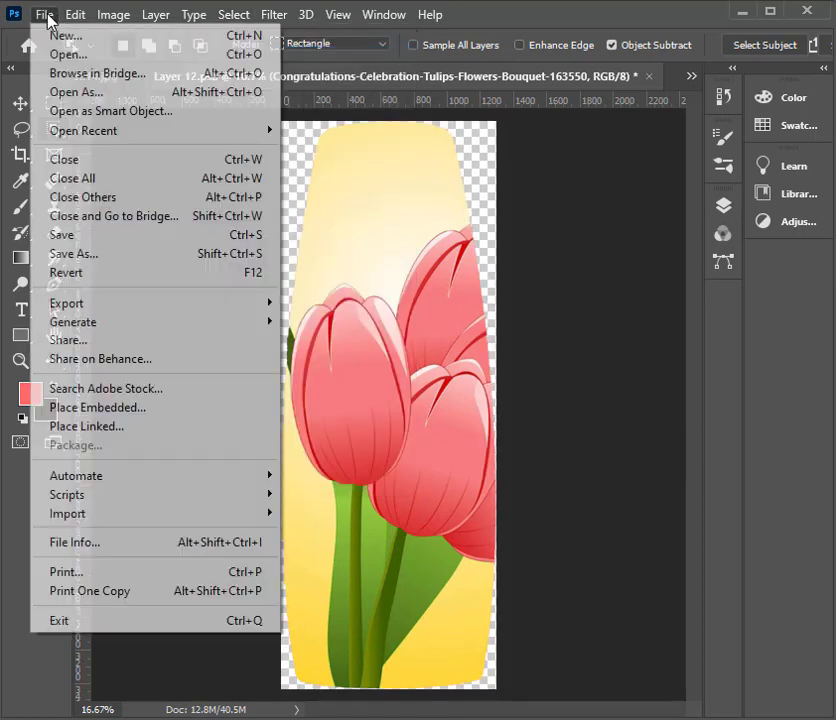
left_click(108, 242)
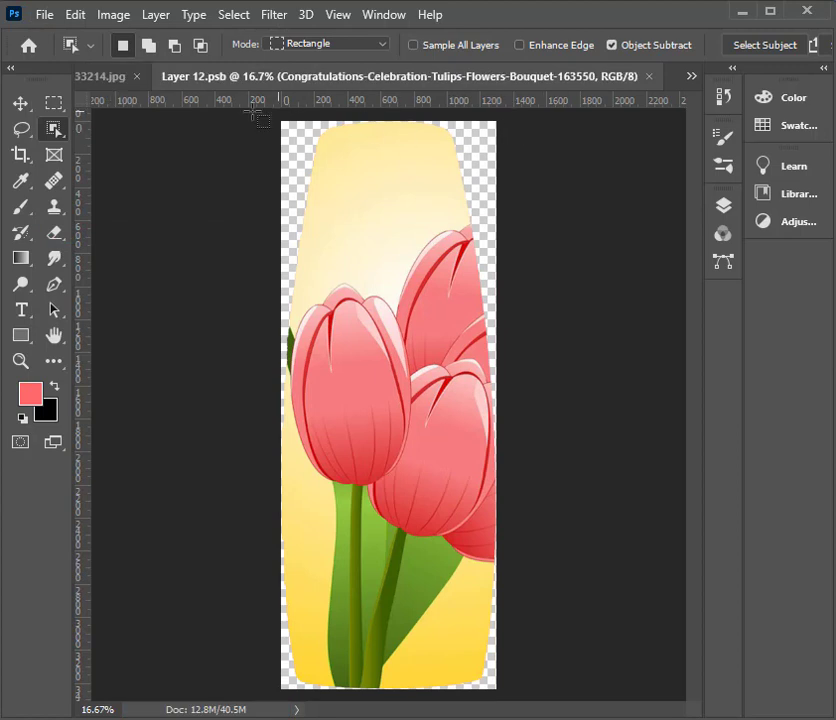
In the bottle photo, set Layer 1 to Linear Burn and open its Blending Options
left_click(112, 77)
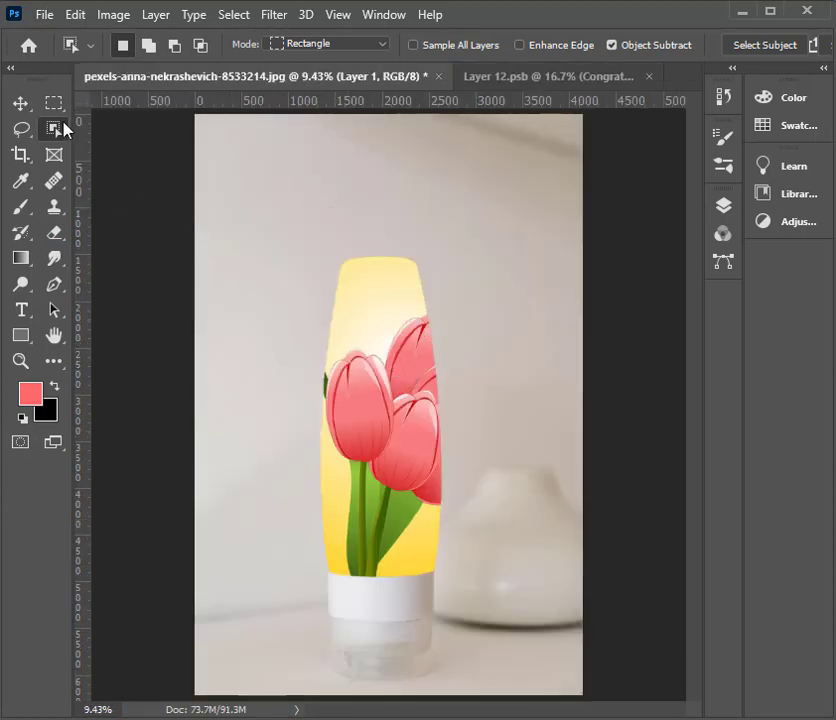
left_click(21, 104)
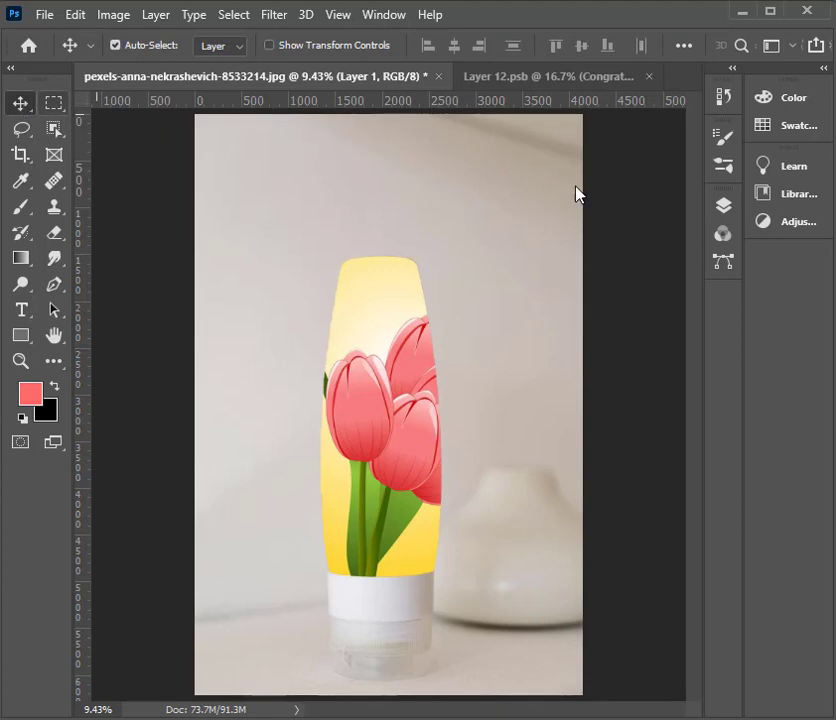
left_click(729, 206)
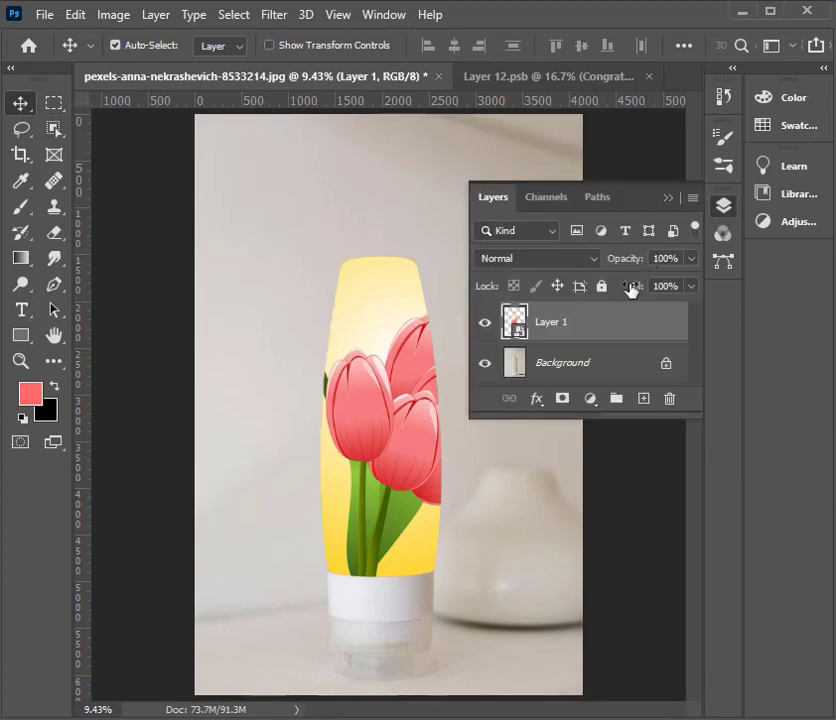
left_click(597, 262)
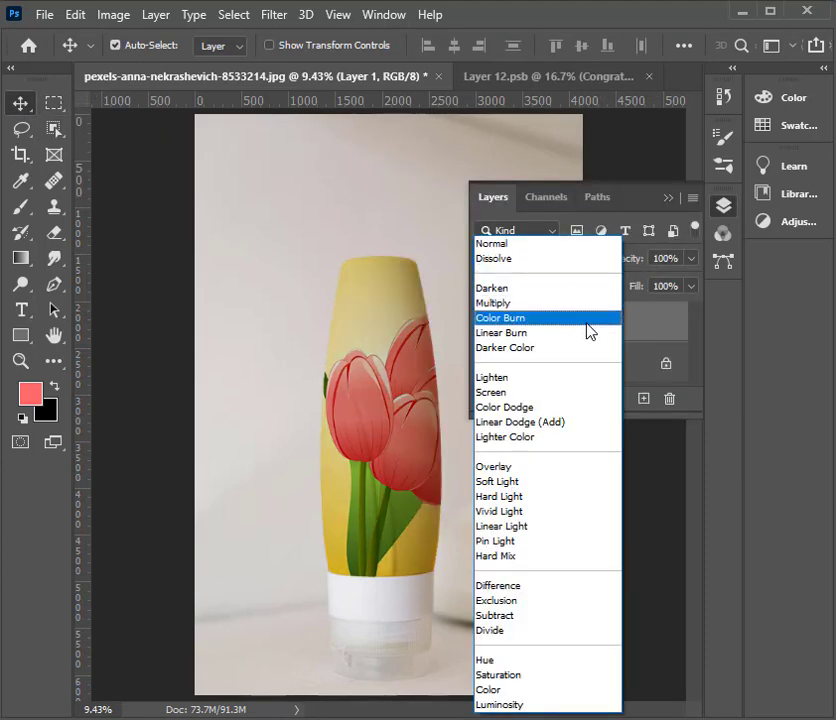
left_click(588, 334)
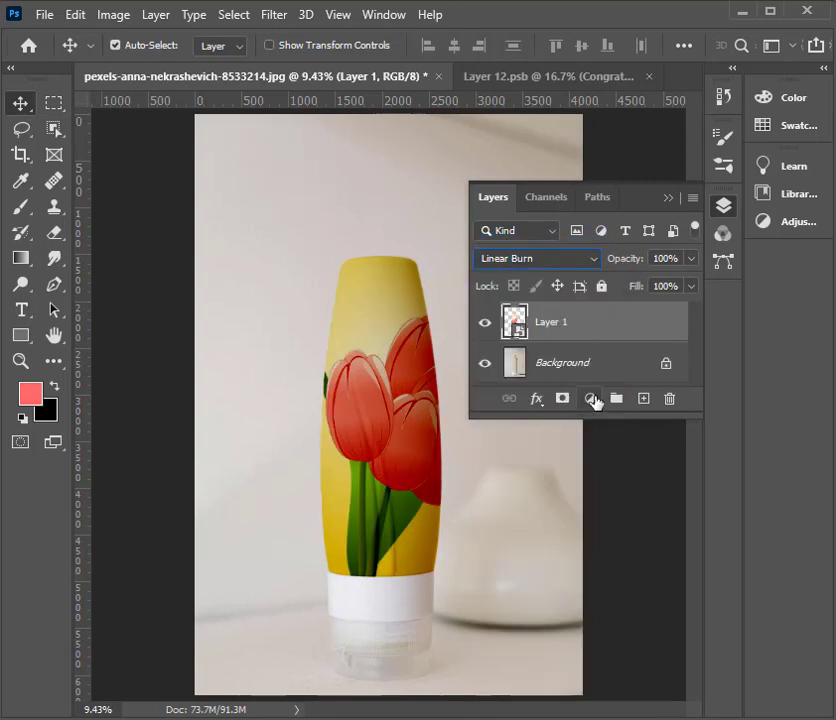
left_click(543, 406)
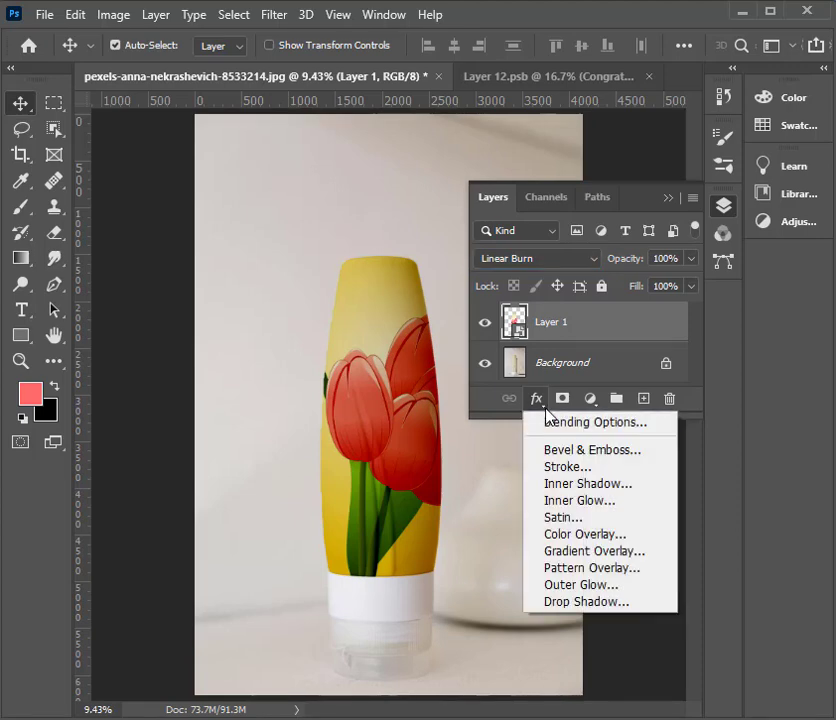
left_click(553, 422)
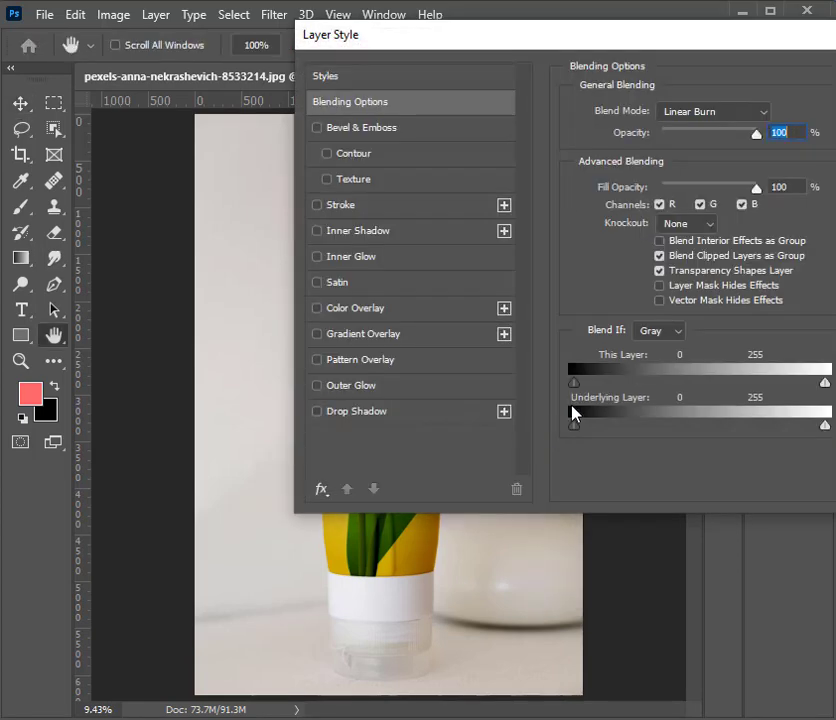
Split the Blend If Underlying Layer white slider at 197/255 and confirm
mouse_move(590, 44)
left_mouse_down()
mouse_move(569, 52)
mouse_move(475, 40)
left_mouse_up()
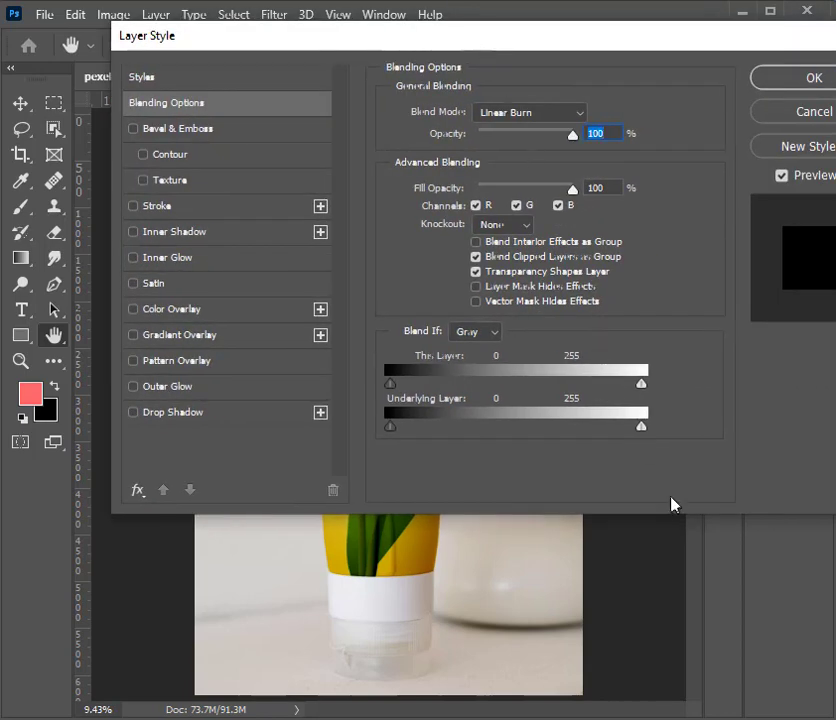
key("alt")
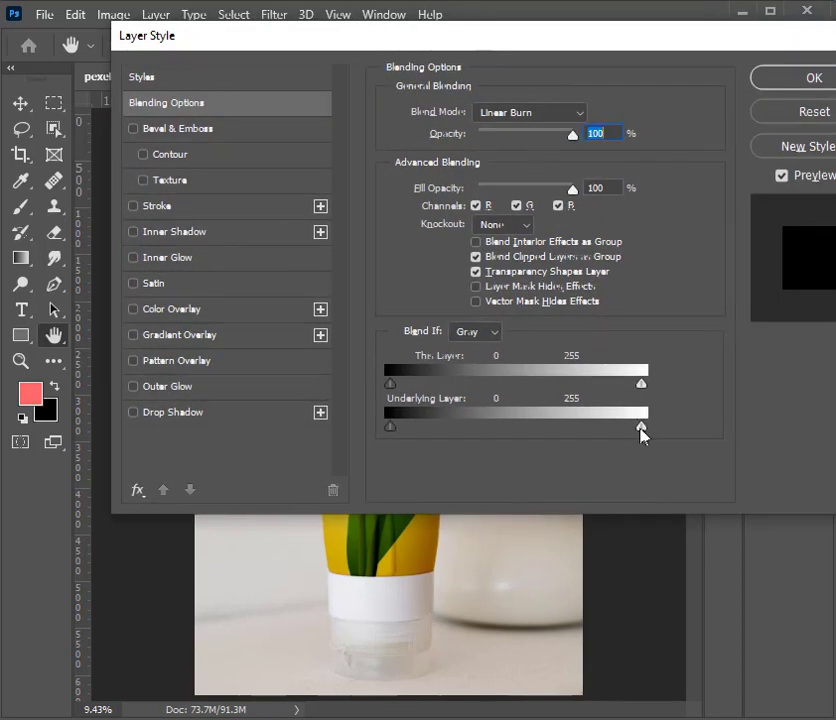
left_click_drag(640, 430, 588, 438)
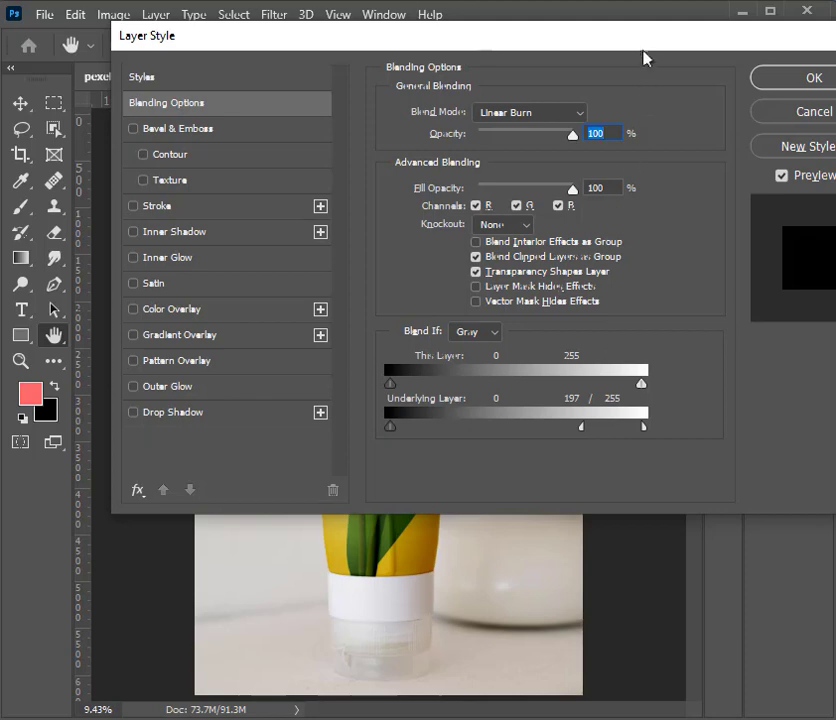
mouse_move(645, 58)
left_mouse_down()
mouse_move(620, 46)
mouse_move(531, 57)
left_mouse_up()
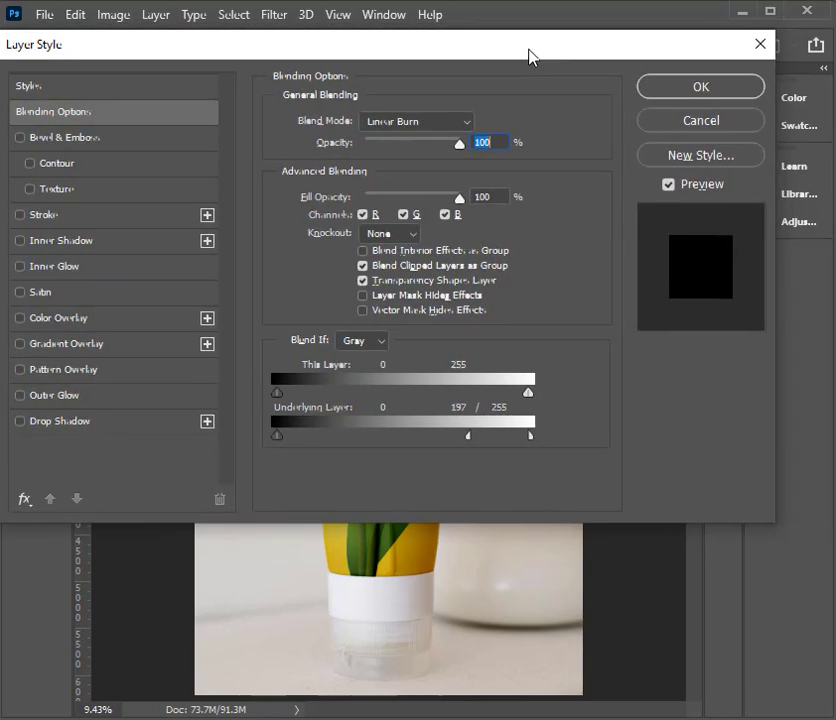
left_click(695, 96)
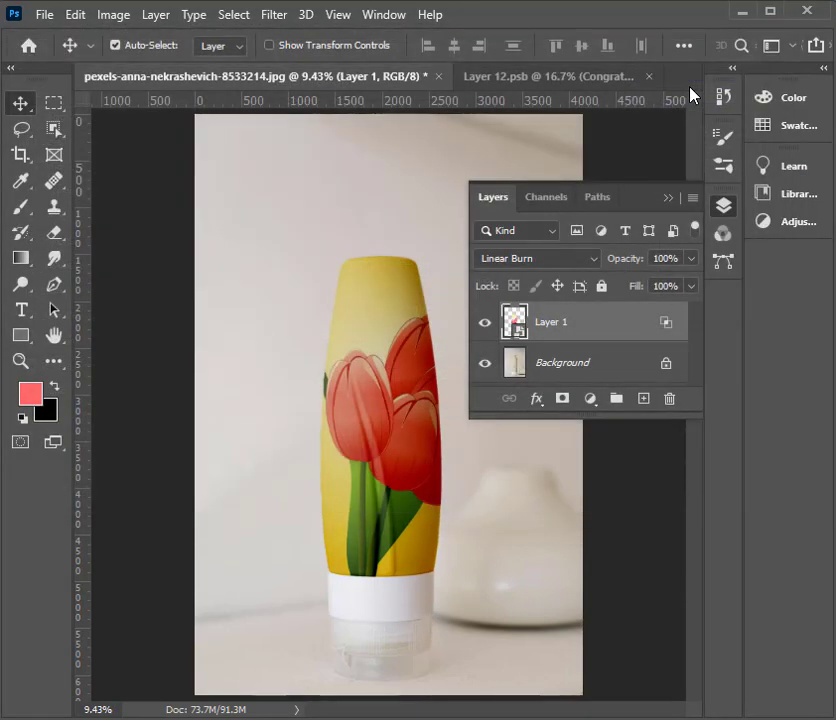
Apply a Gaussian Blur smart filter with a 2.0-pixel radius to Layer 1
left_click(284, 17)
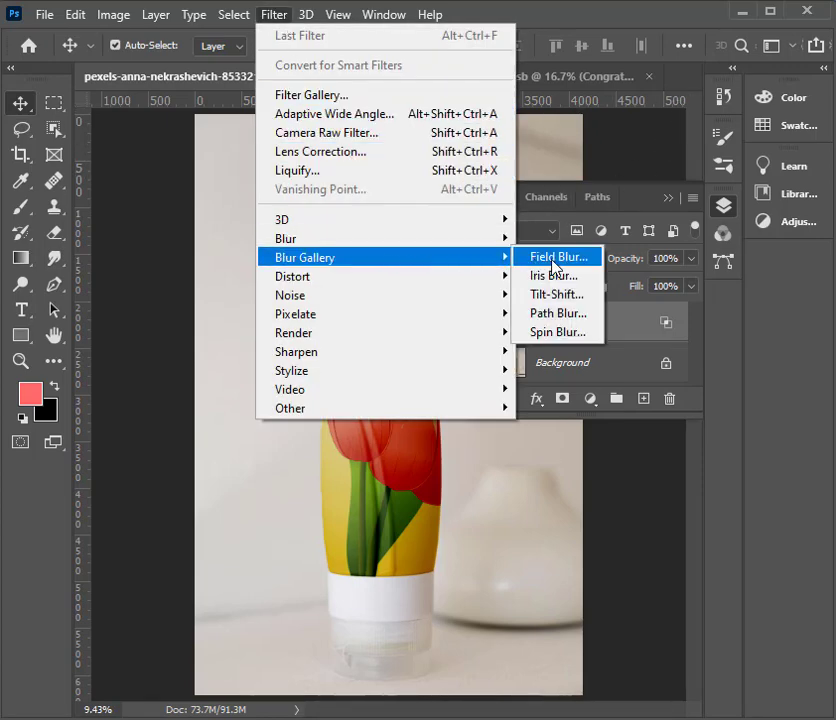
mouse_move(380, 238)
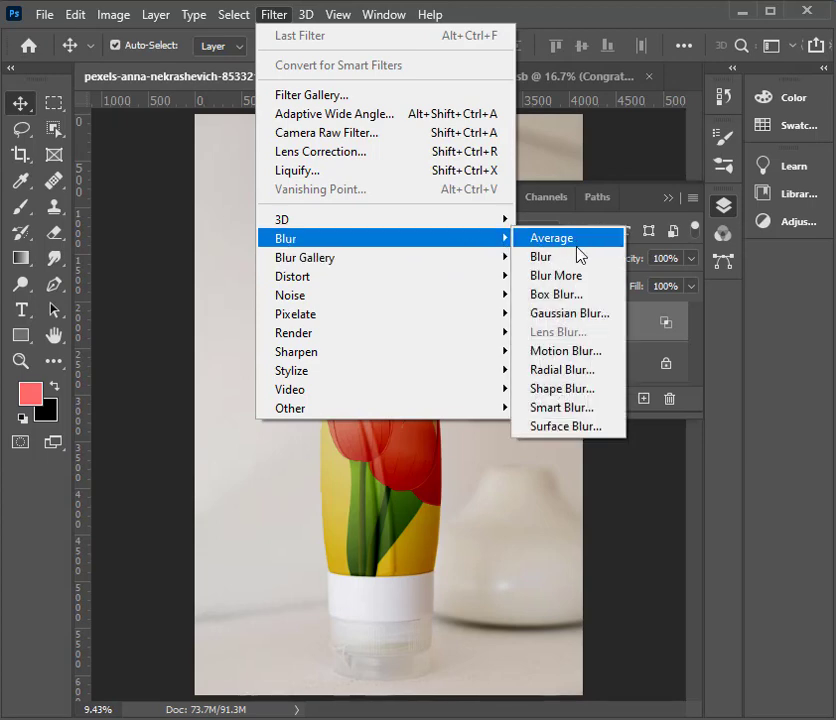
left_click(599, 312)
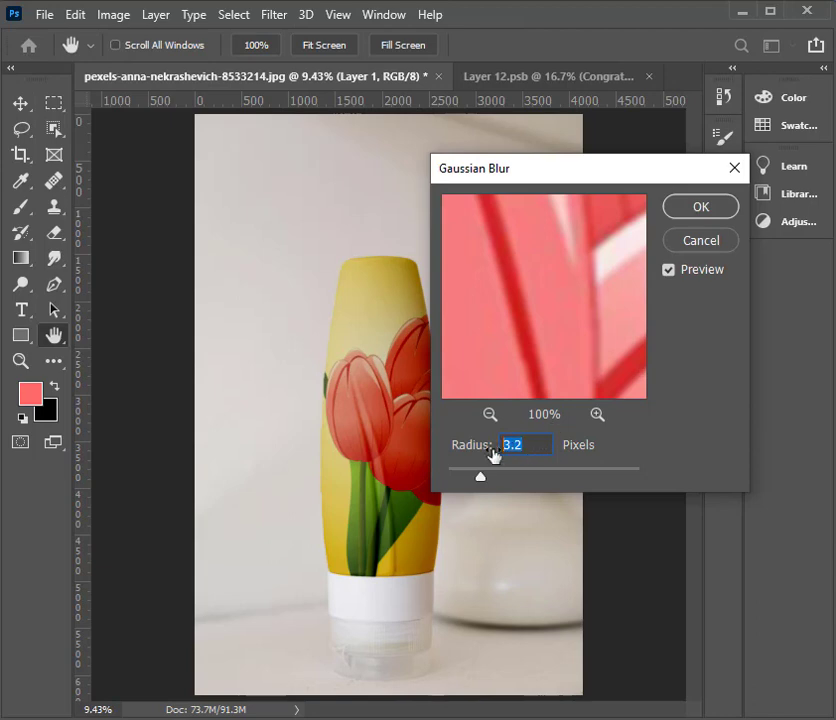
key("Down")
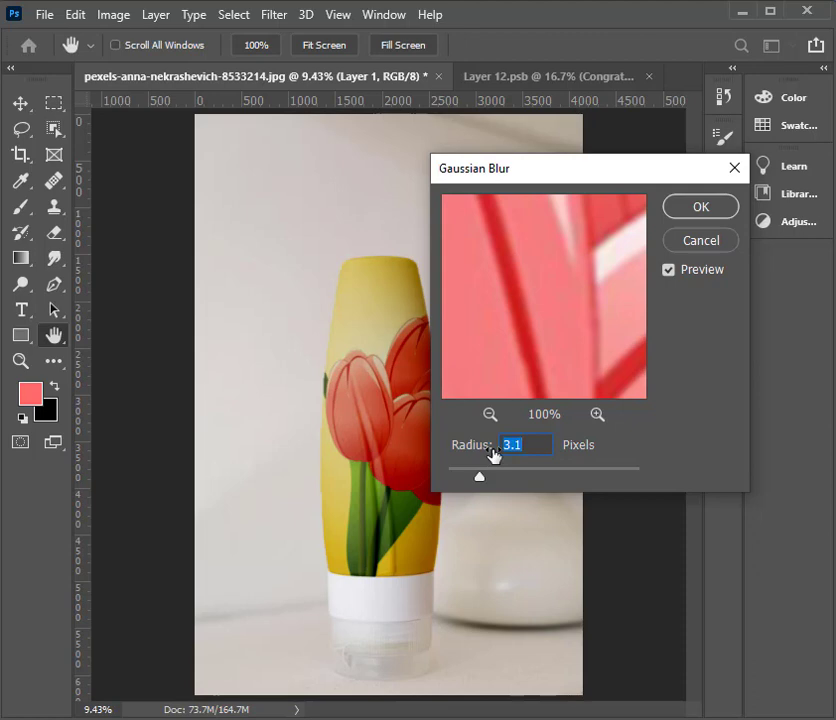
left_click_drag(473, 480, 464, 477)
double_click(504, 445)
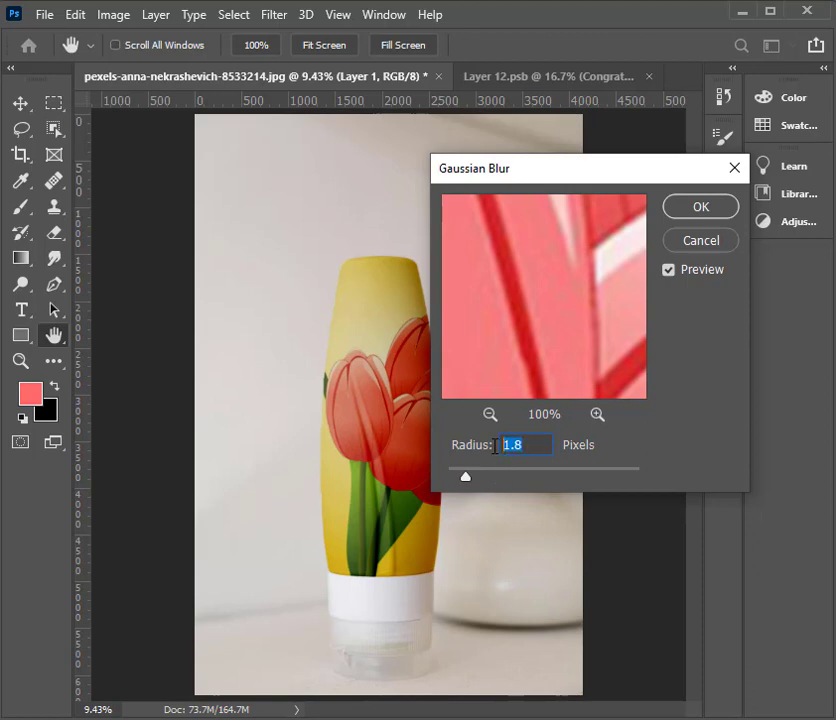
type("2")
type(".")
type("0")
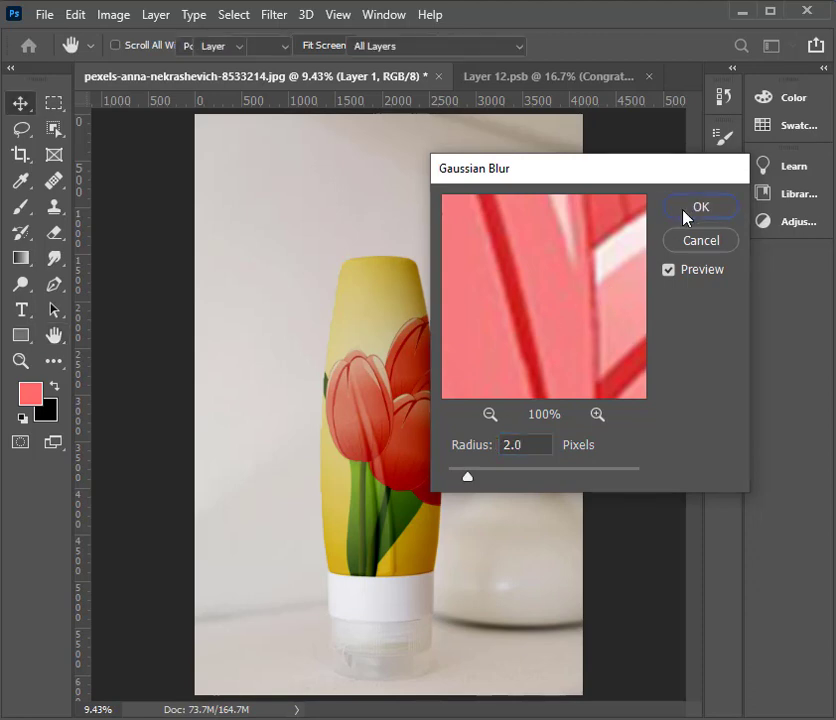
left_click(687, 210)
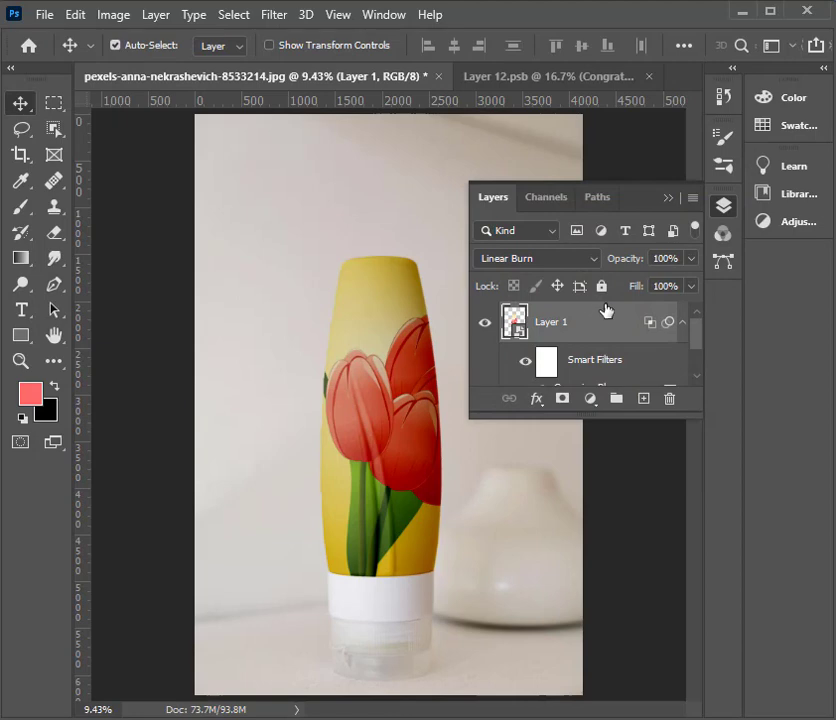
Collapse the Layers panel and zoom in twice on the blended tulip label
left_click(668, 203)
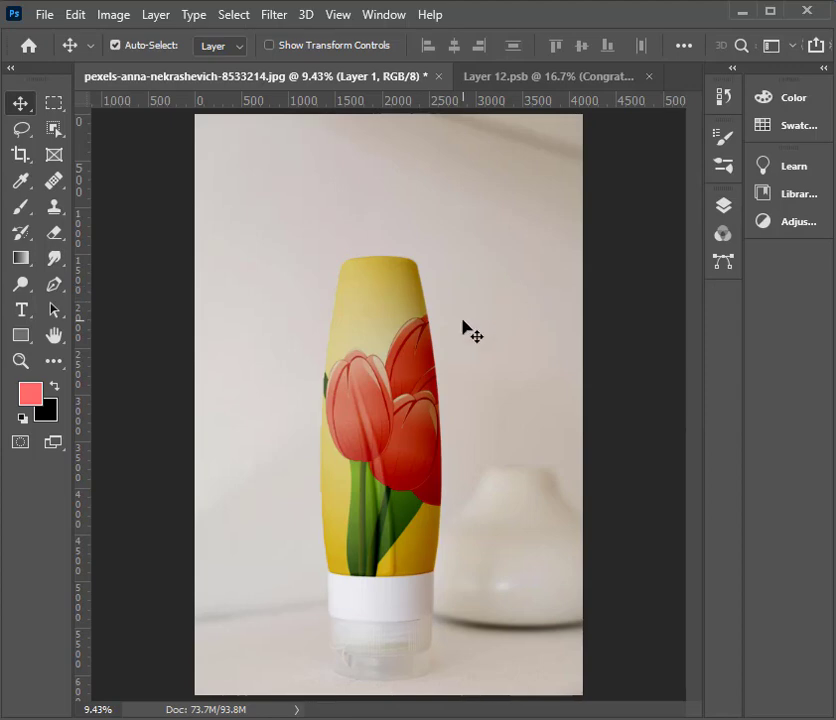
left_click(418, 367, "ctrl")
left_click(416, 370, "ctrl")
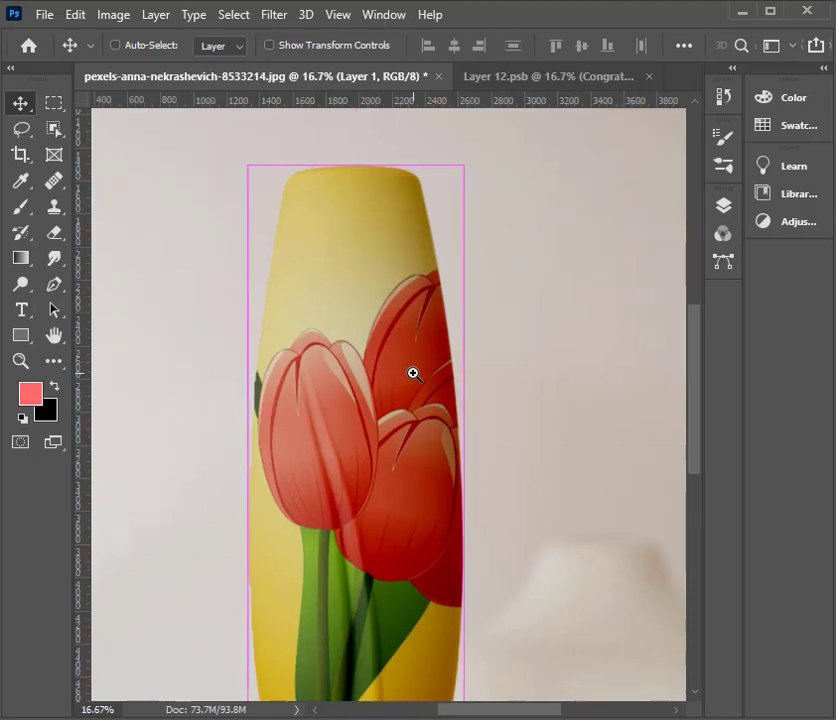